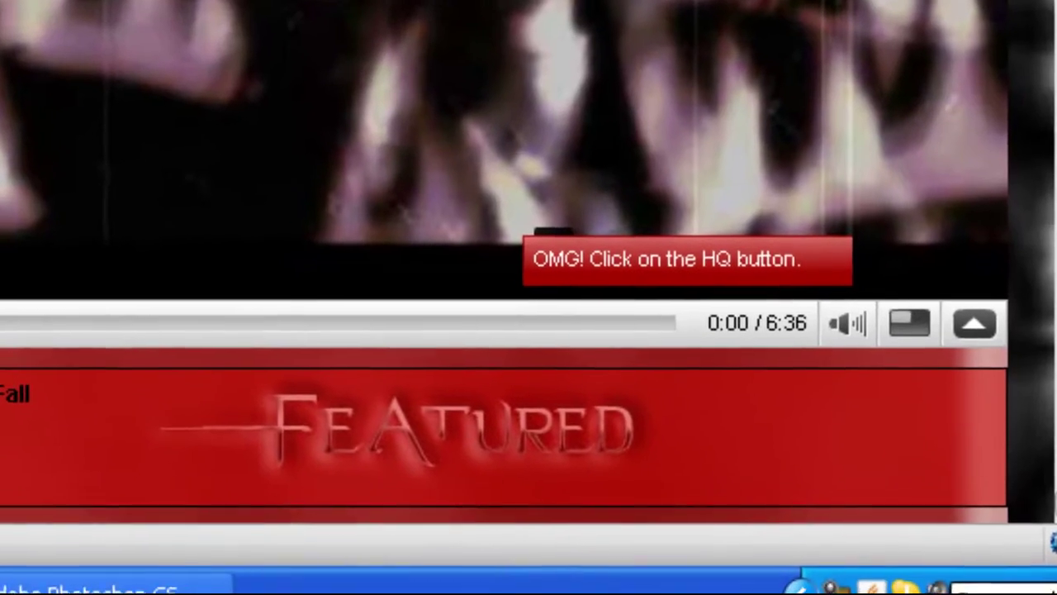
Step: Capture the complete channel page with Screengrab and save it as the JPG file omastar460's Channe.jpg
{"action": "left_click", "coordinate": [1053, 570]}
{"action": "mouse_move", "coordinate": [1007, 427]}
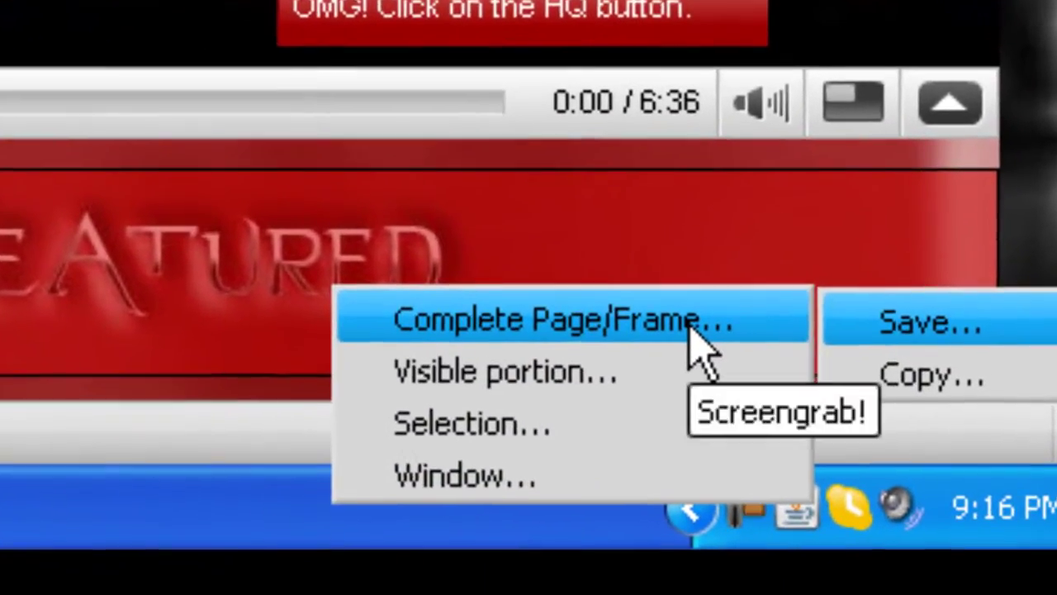
{"action": "left_click", "coordinate": [787, 420]}
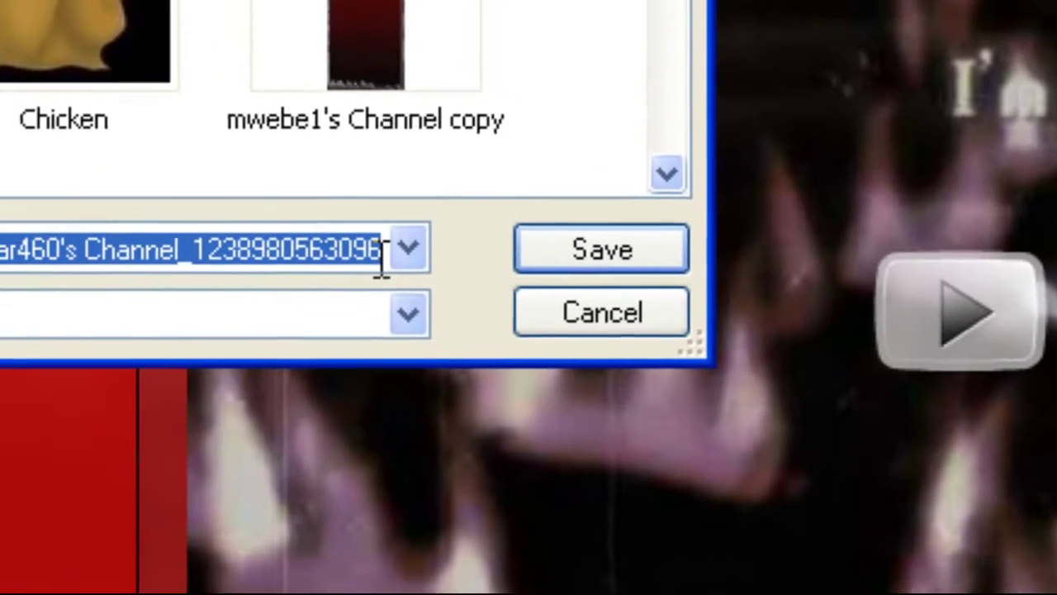
{"action": "left_click_drag", "start_coordinate": [380, 260], "coordinate": [440, 447]}
{"action": "key", "text": "BackSpace"}
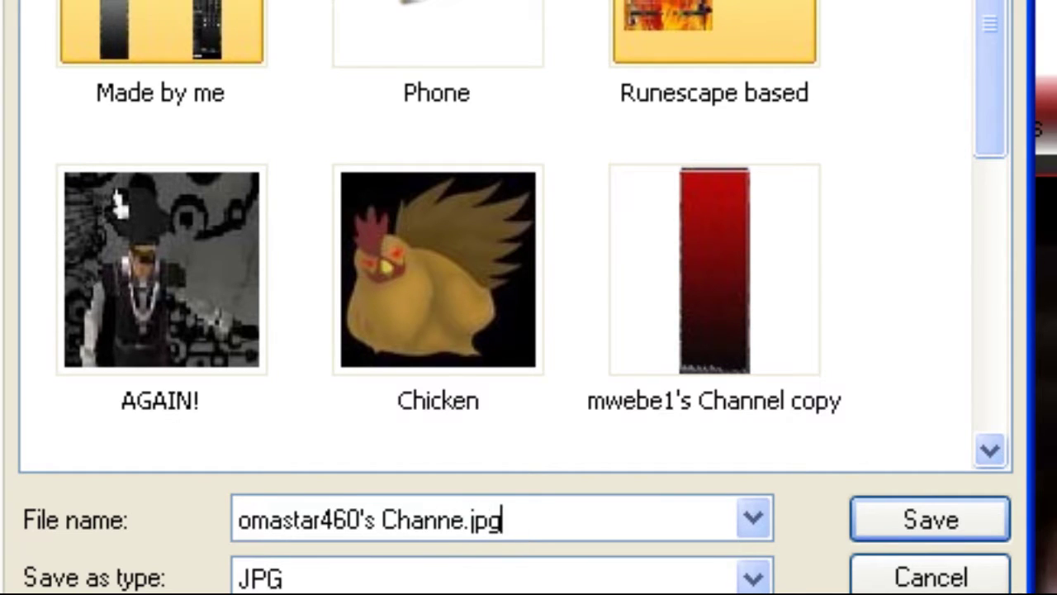
{"action": "left_click", "coordinate": [925, 522]}
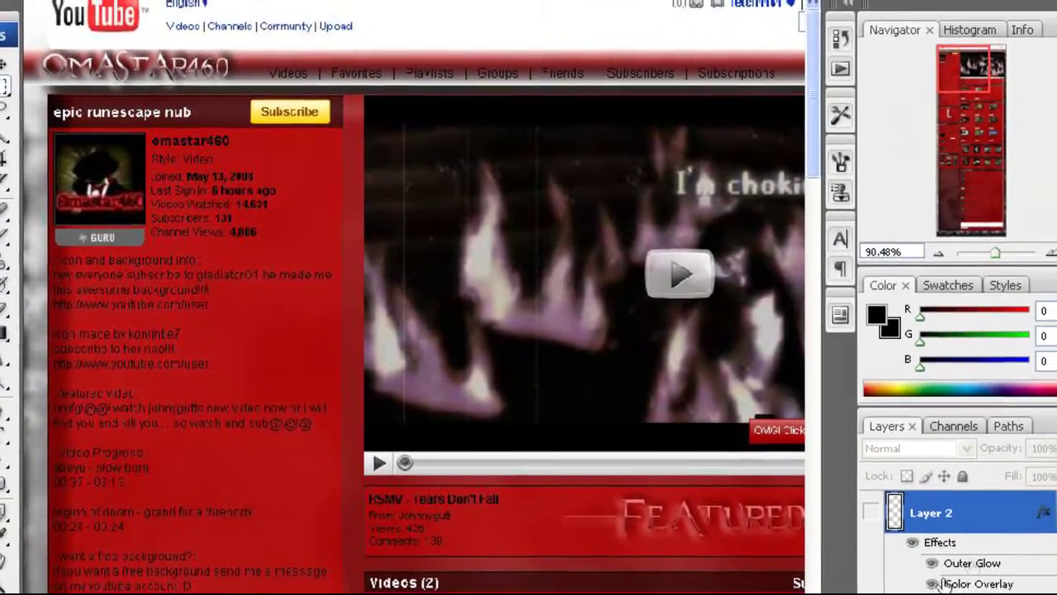
Step: Delete Layer 2 and Layer 1, leaving only the background screenshot
{"action": "left_click", "coordinate": [1028, 593]}
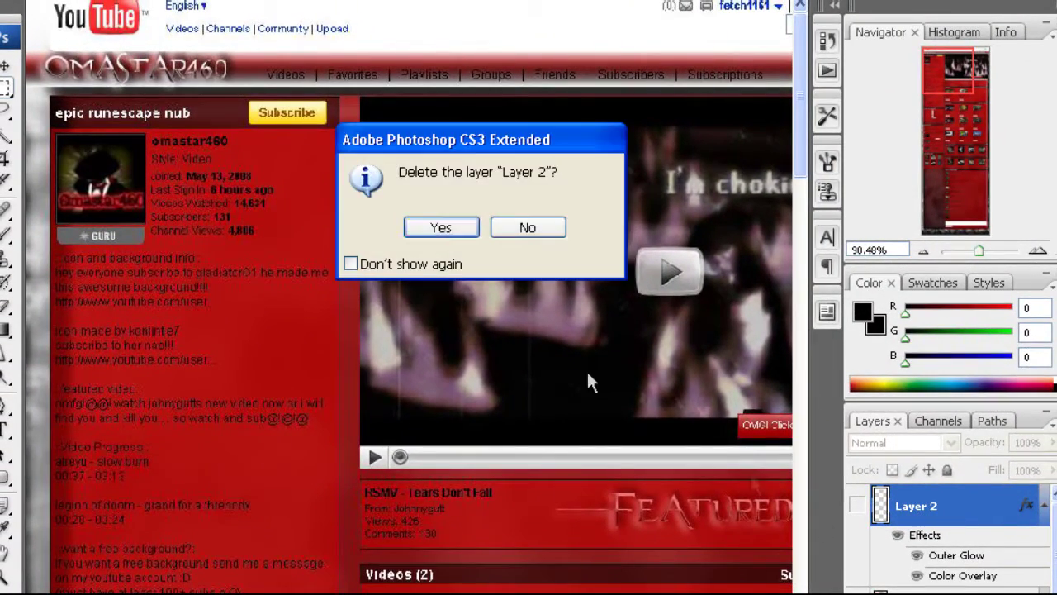
{"action": "left_click", "coordinate": [442, 228]}
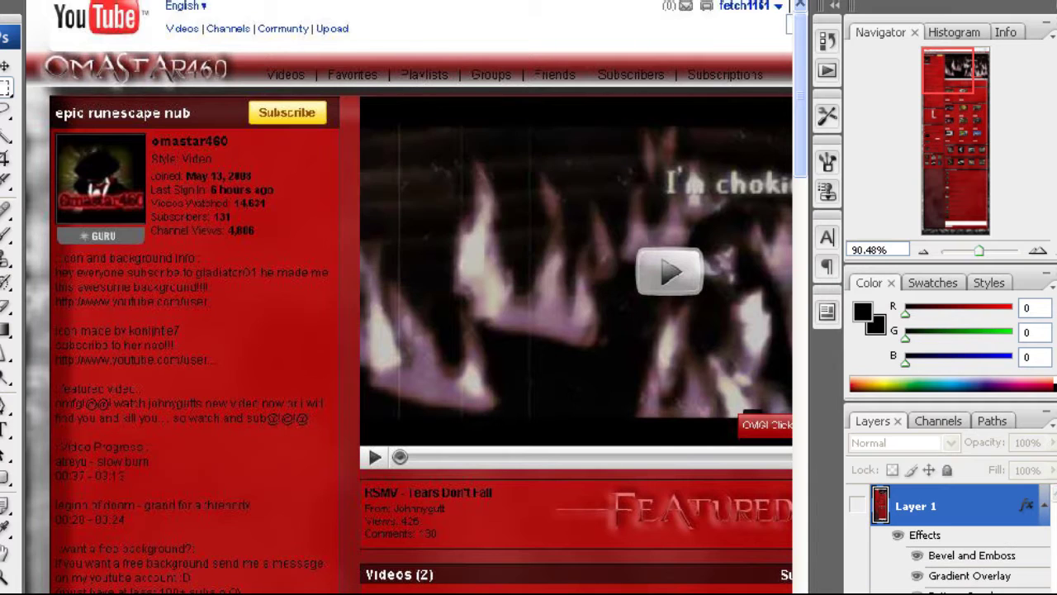
{"action": "key", "text": "Delete"}
{"action": "left_click", "coordinate": [442, 228]}
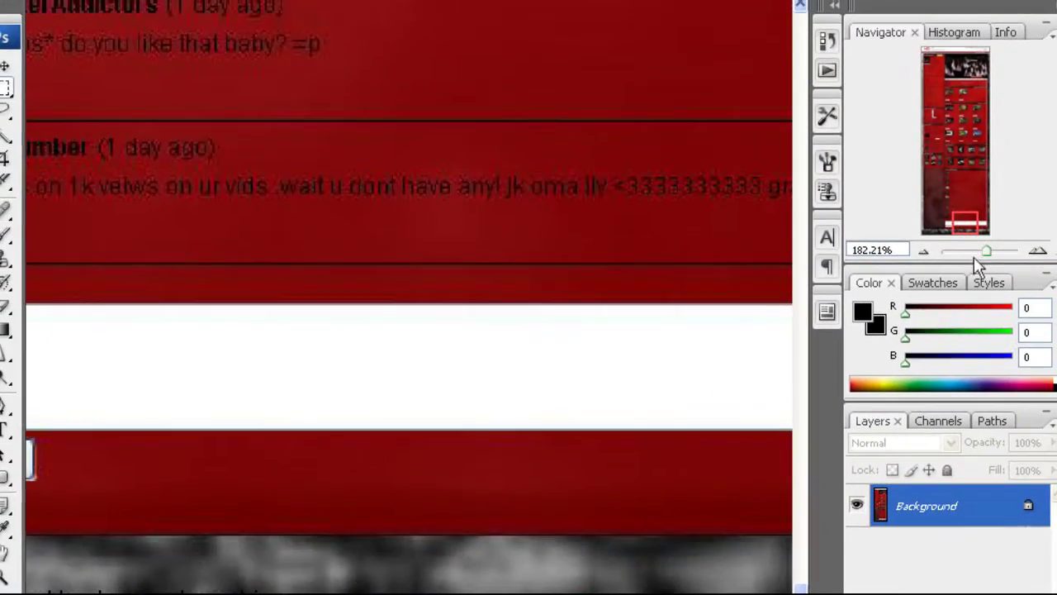
Step: Add a Gradient Overlay effect to the cut-out channel page layer
{"action": "left_click_drag", "start_coordinate": [986, 251], "coordinate": [971, 250]}
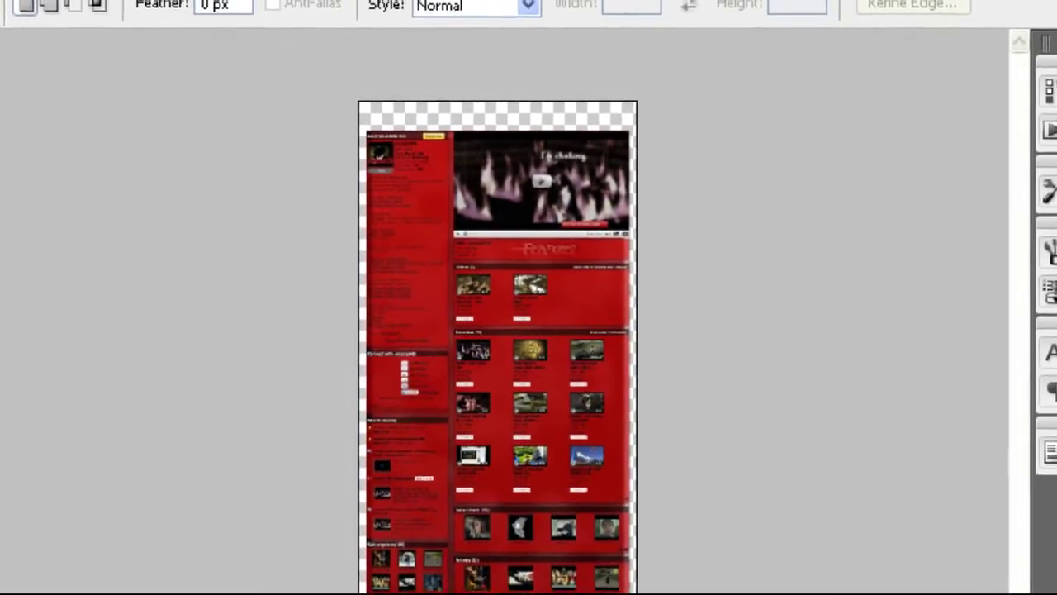
{"action": "key", "text": "ctrl+plus"}
{"action": "key", "text": "ctrl+plus"}
{"action": "key", "text": "ctrl+plus"}
{"action": "key", "text": "ctrl+plus"}
{"action": "key", "text": "ctrl+plus"}
{"action": "scroll", "coordinate": [528, 314], "scroll_direction": "up", "scroll_amount": 10}
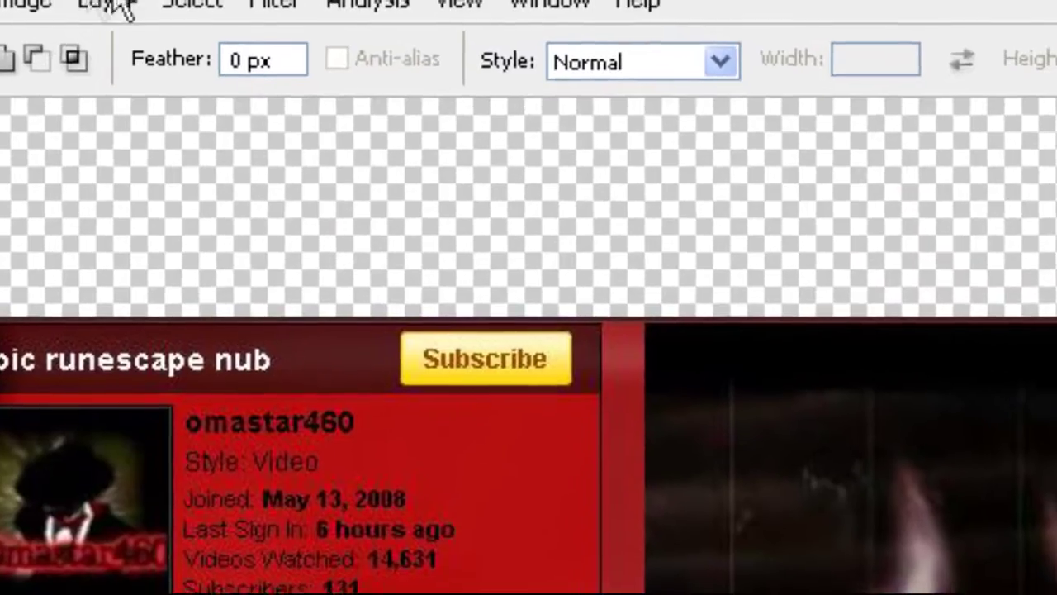
{"action": "left_click", "coordinate": [116, 1]}
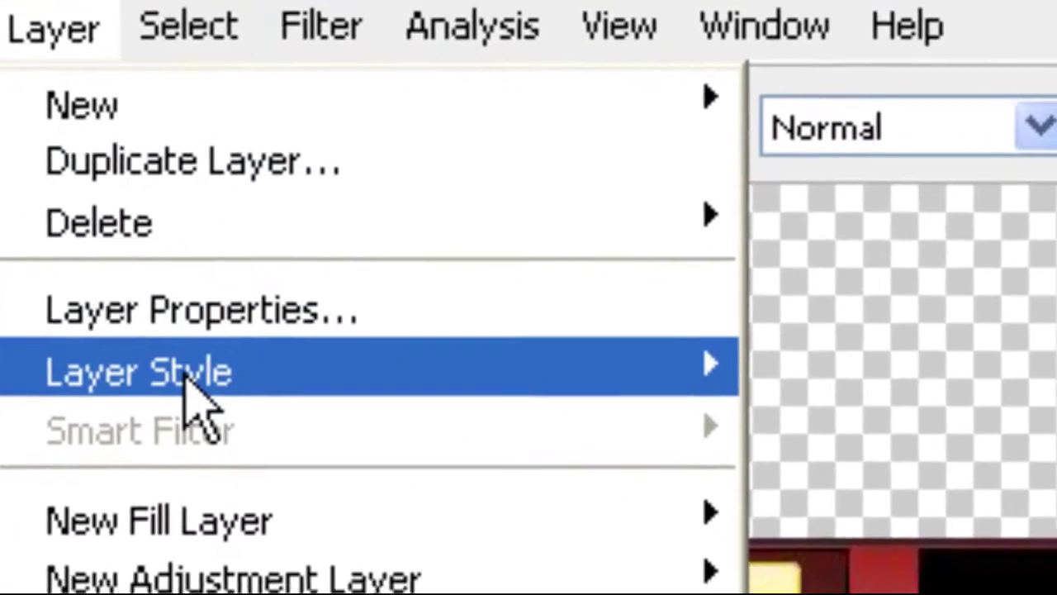
{"action": "mouse_move", "coordinate": [198, 324]}
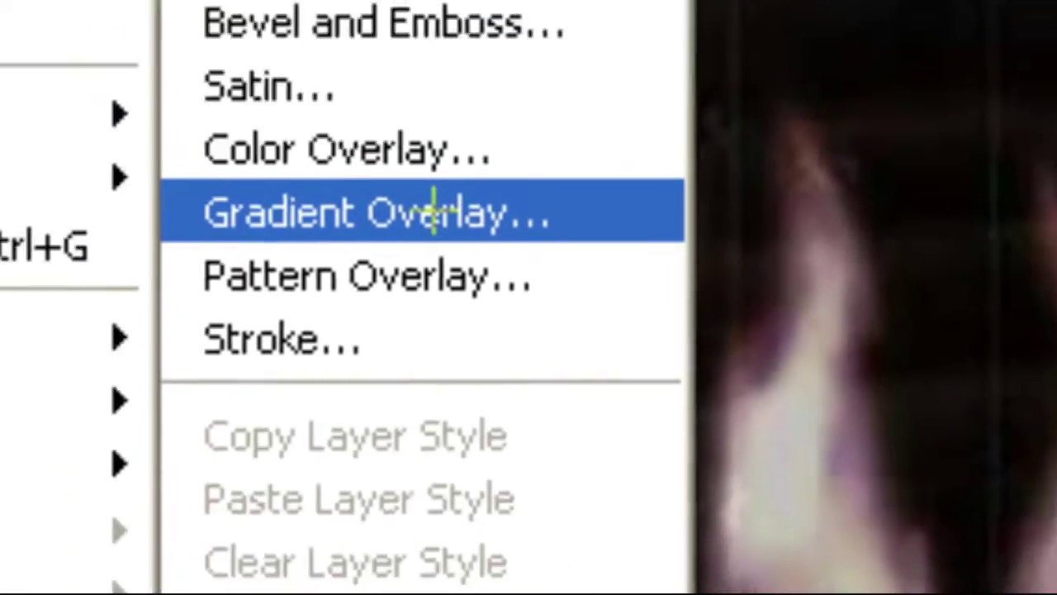
{"action": "left_click", "coordinate": [715, 504]}
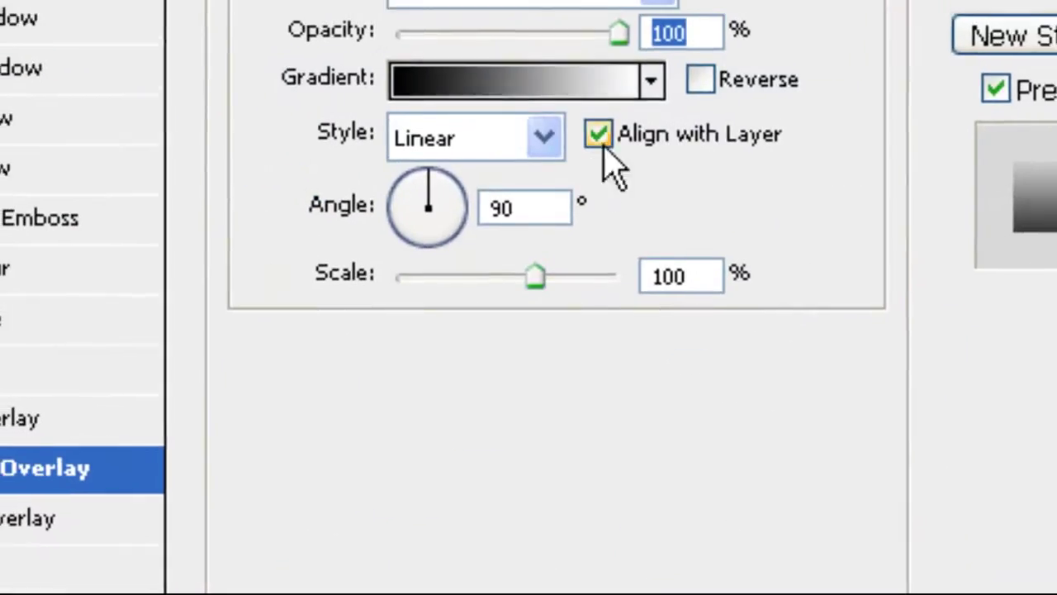
Step: Change the overlay gradient's white stop to dark yellow b0a200 and set the overlay's opacity to 95%
{"action": "left_click", "coordinate": [627, 123]}
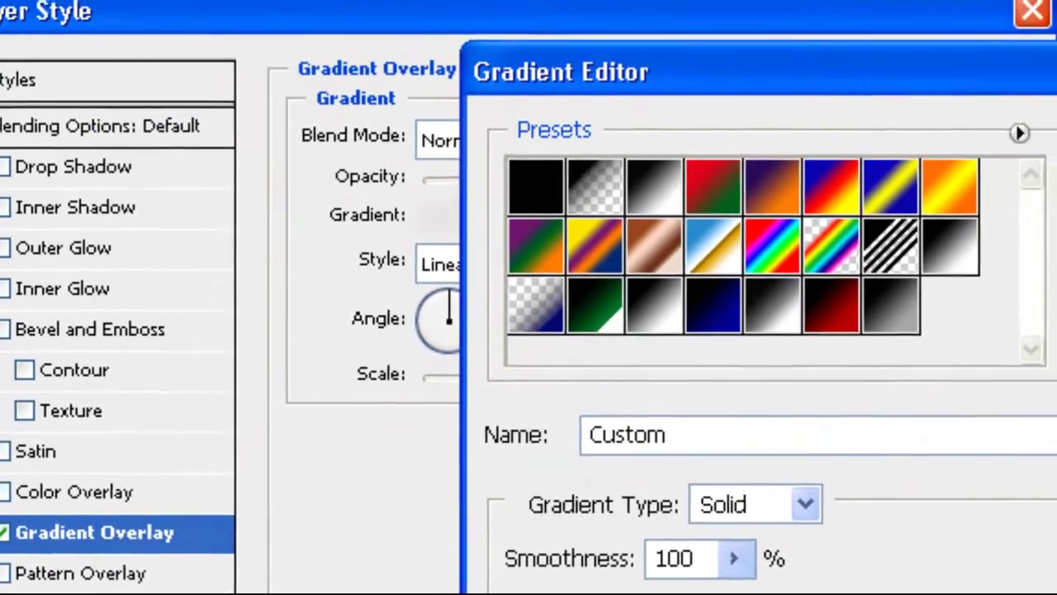
{"action": "double_click", "coordinate": [844, 578]}
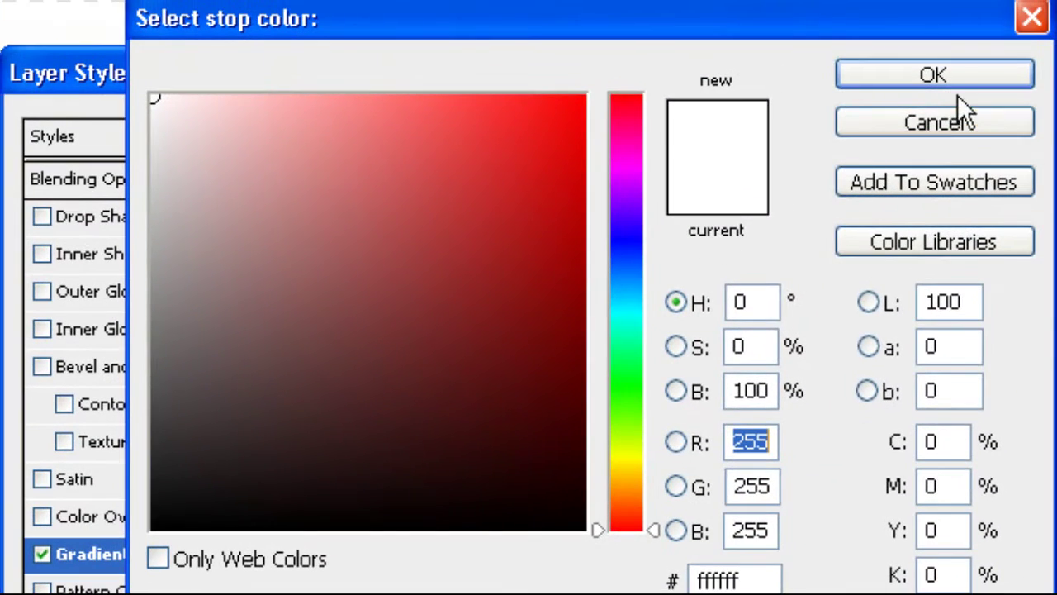
{"action": "left_click", "coordinate": [618, 465]}
{"action": "left_click_drag", "start_coordinate": [476, 252], "coordinate": [603, 304]}
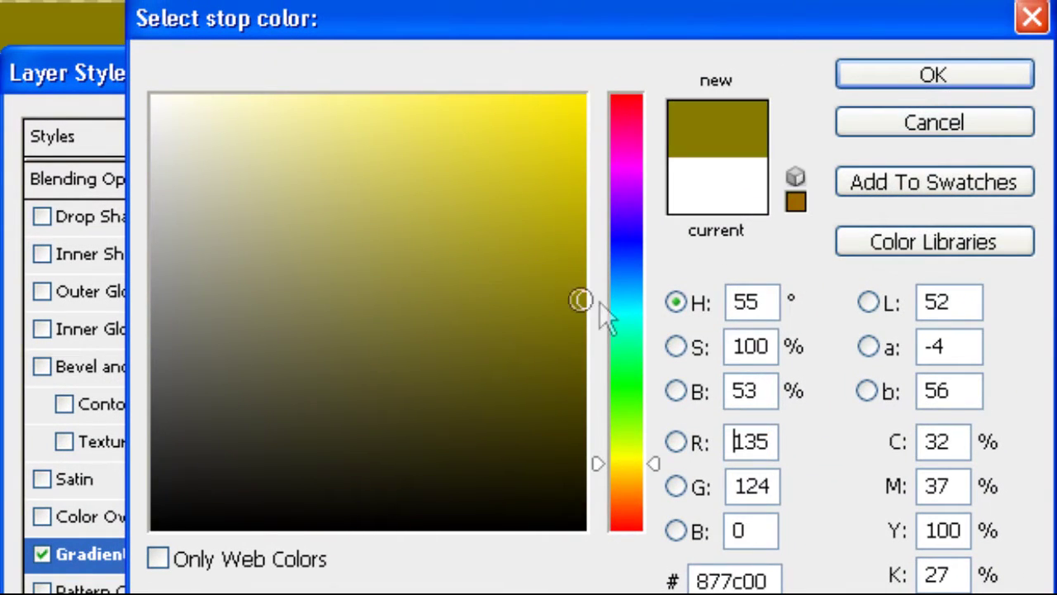
{"action": "left_click_drag", "start_coordinate": [553, 279], "coordinate": [585, 229]}
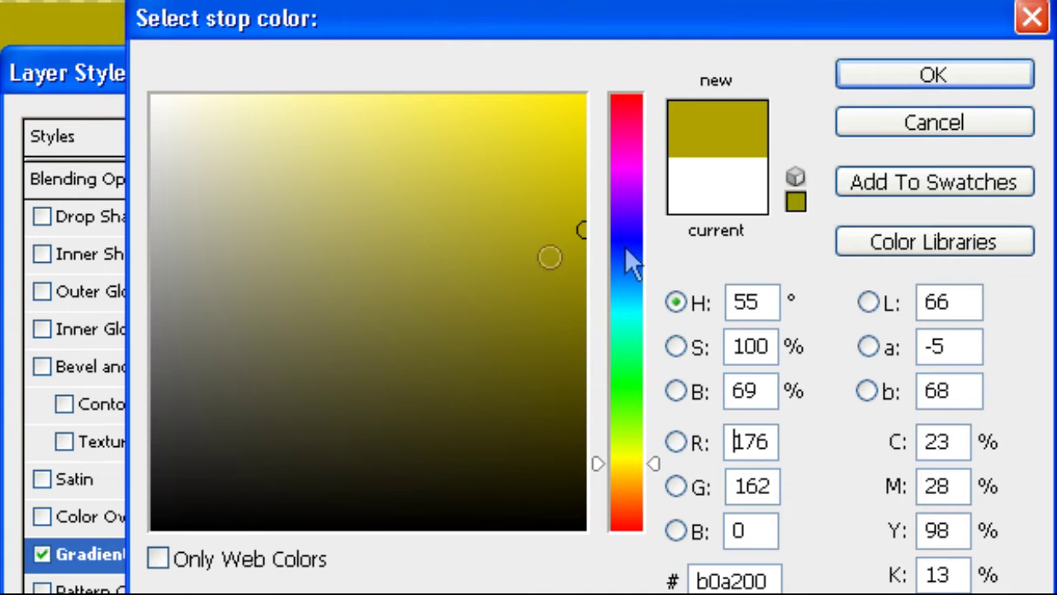
{"action": "left_click", "coordinate": [946, 73]}
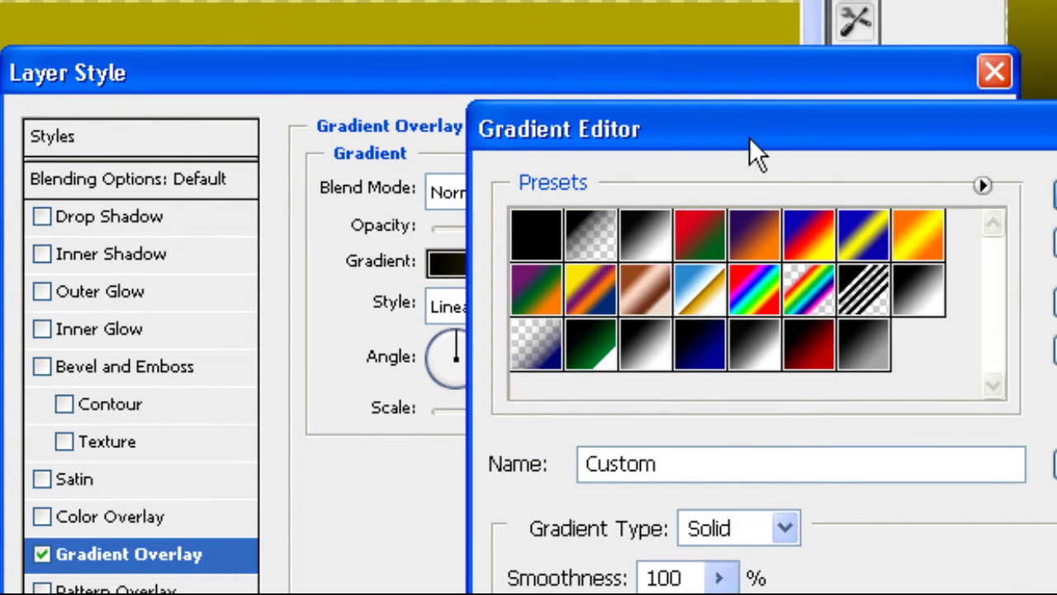
{"action": "key", "text": "Return"}
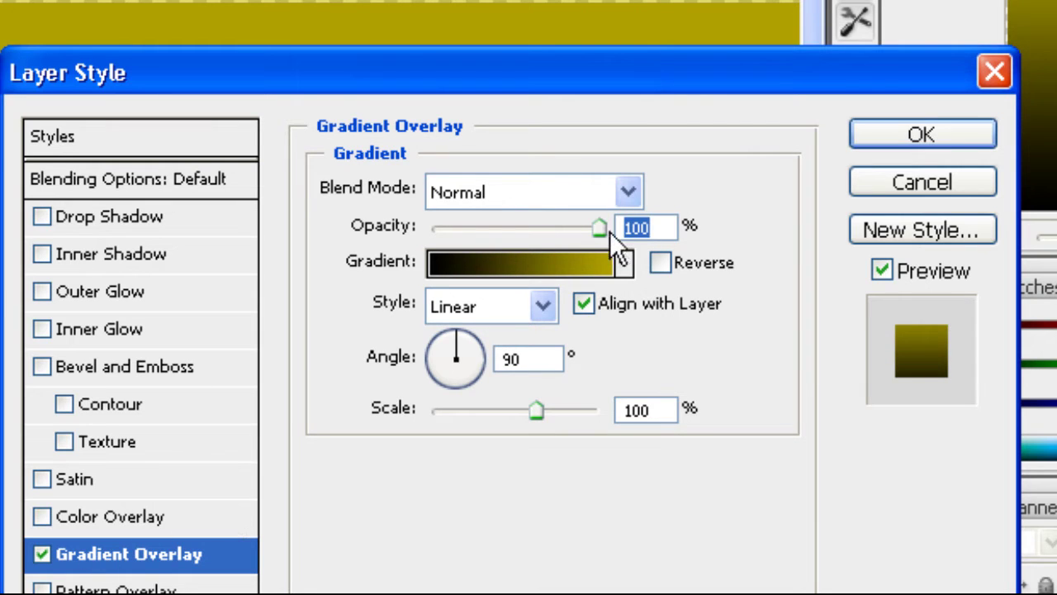
{"action": "left_click_drag", "start_coordinate": [601, 232], "coordinate": [590, 231]}
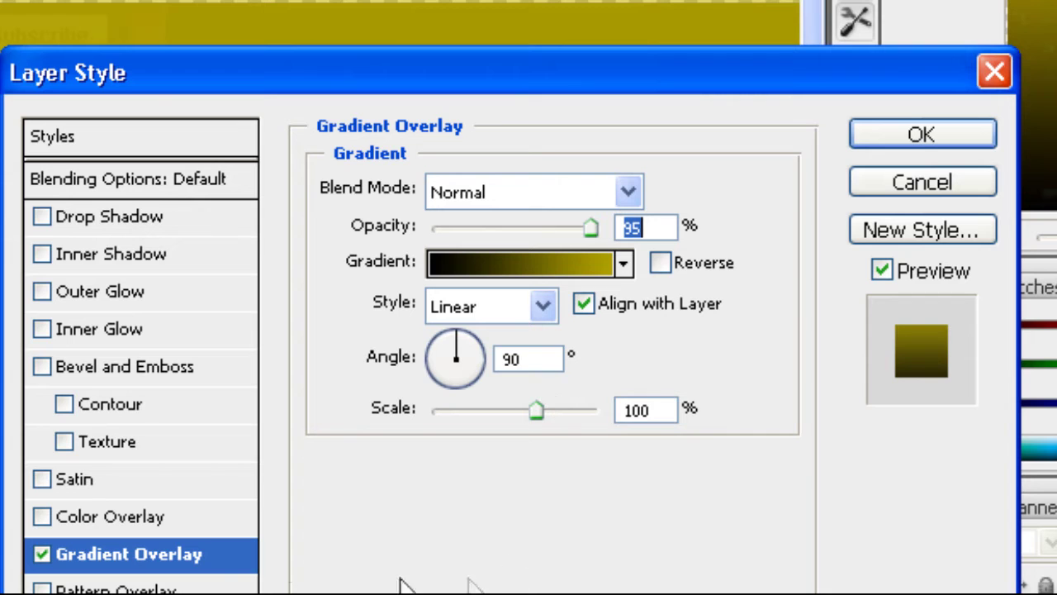
Step: Enable Pattern Overlay, try pattern 36.jpg, and settle on the black-and-white herringbone pattern
{"action": "left_click", "coordinate": [115, 590]}
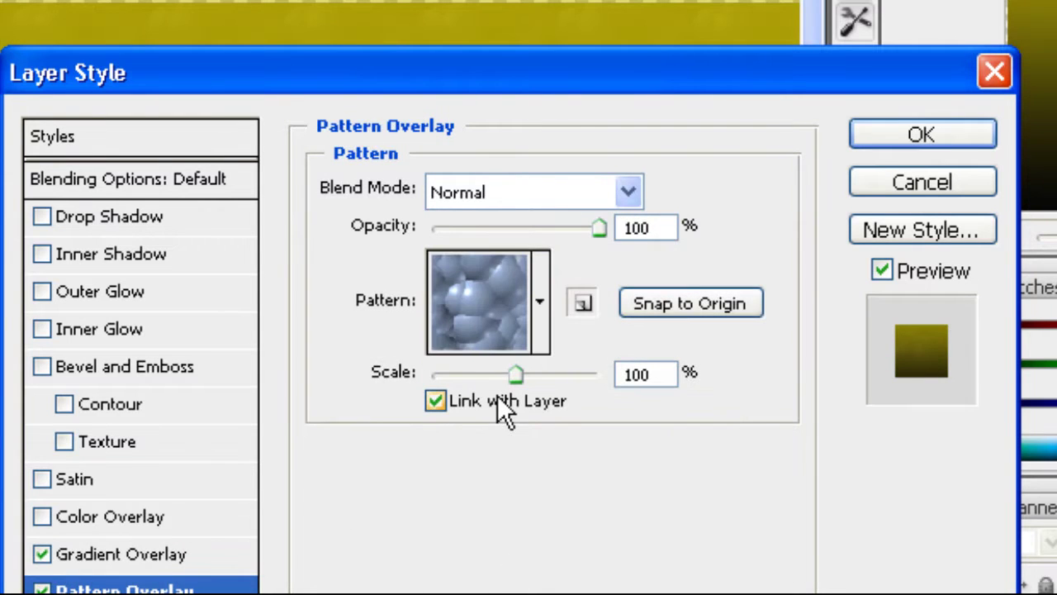
{"action": "left_click", "coordinate": [540, 302]}
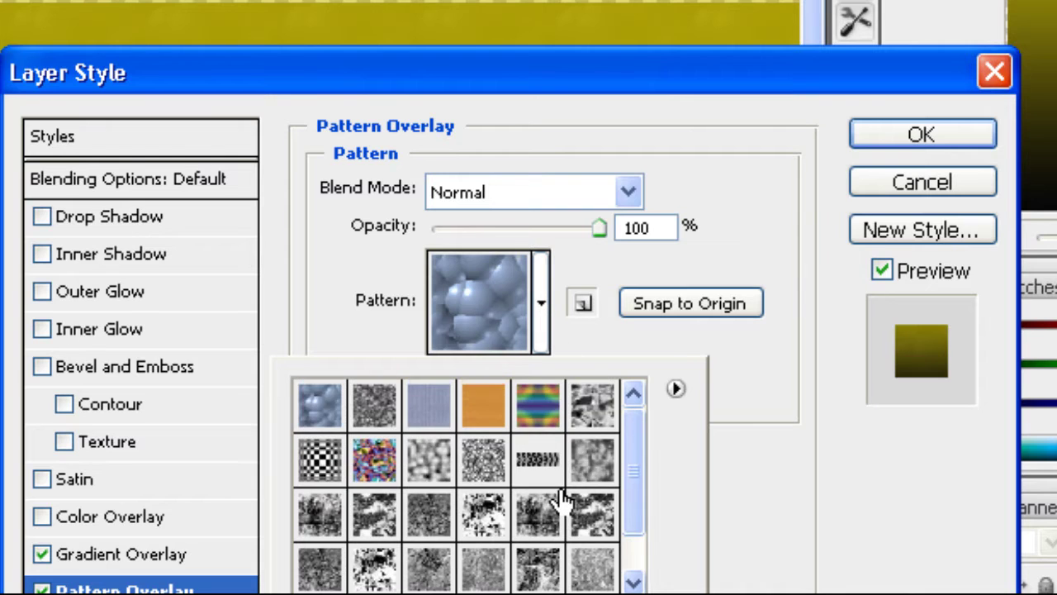
{"action": "scroll", "coordinate": [561, 500], "scroll_direction": "down", "scroll_amount": 1}
{"action": "scroll", "coordinate": [558, 506], "scroll_direction": "up", "scroll_amount": 1}
{"action": "scroll", "coordinate": [578, 518], "scroll_direction": "down", "scroll_amount": 1}
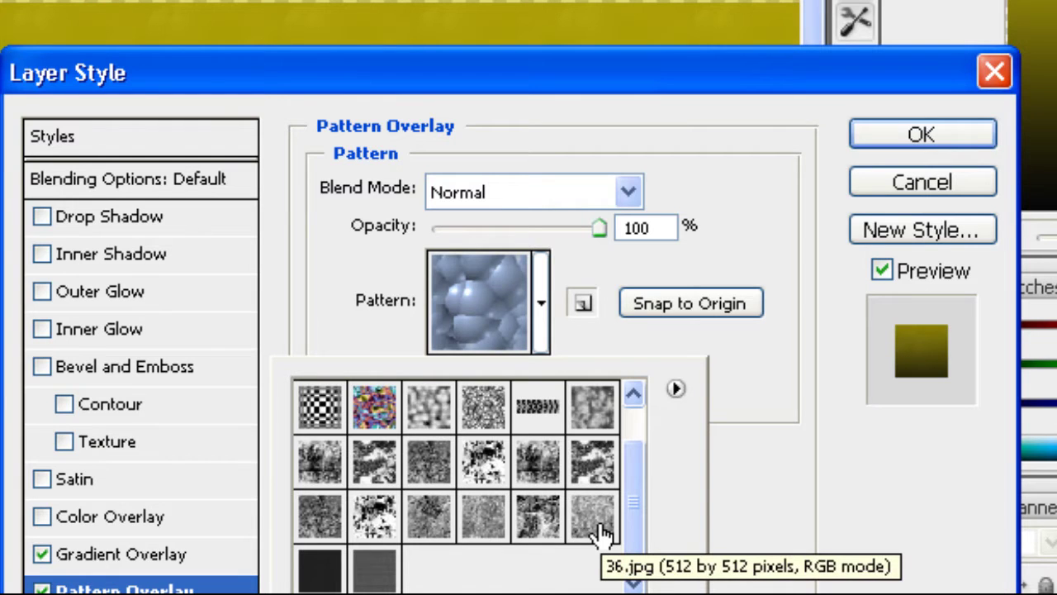
{"action": "left_click", "coordinate": [594, 520]}
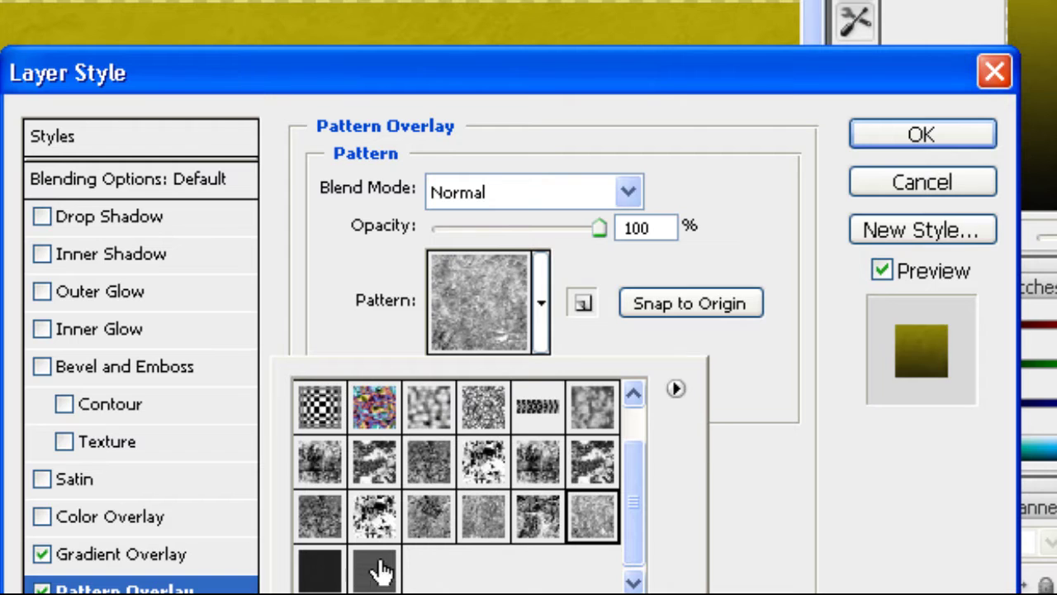
{"action": "scroll", "coordinate": [499, 500], "scroll_direction": "up", "scroll_amount": 1}
{"action": "left_click", "coordinate": [535, 469]}
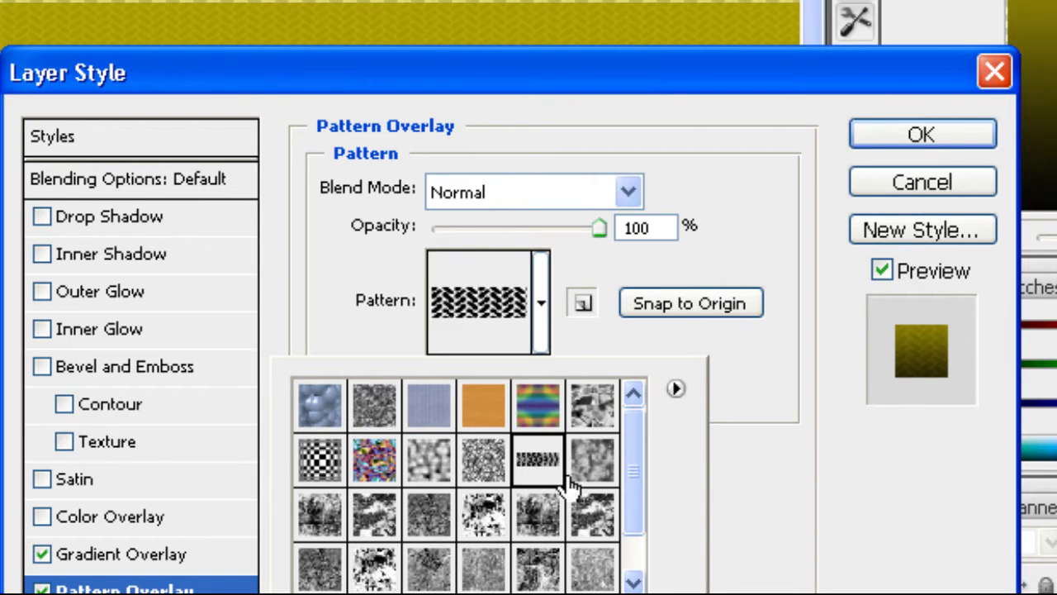
{"action": "left_click", "coordinate": [829, 475]}
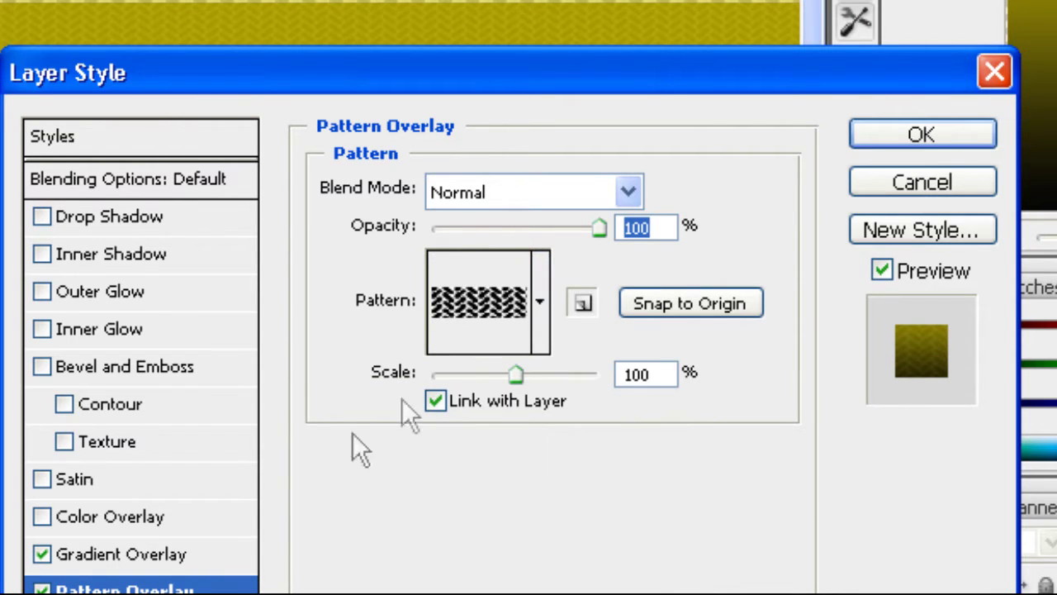
Step: Set the herringbone pattern's scale to 101% and apply the layer style
{"action": "left_click", "coordinate": [545, 326]}
{"action": "scroll", "coordinate": [463, 520], "scroll_direction": "down", "scroll_amount": 1}
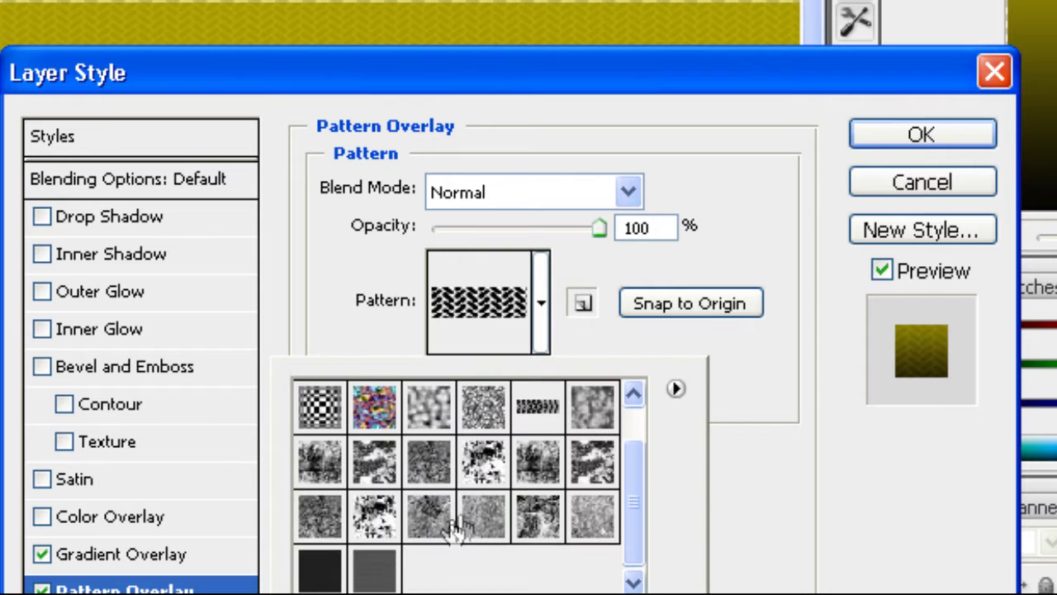
{"action": "left_click", "coordinate": [783, 505]}
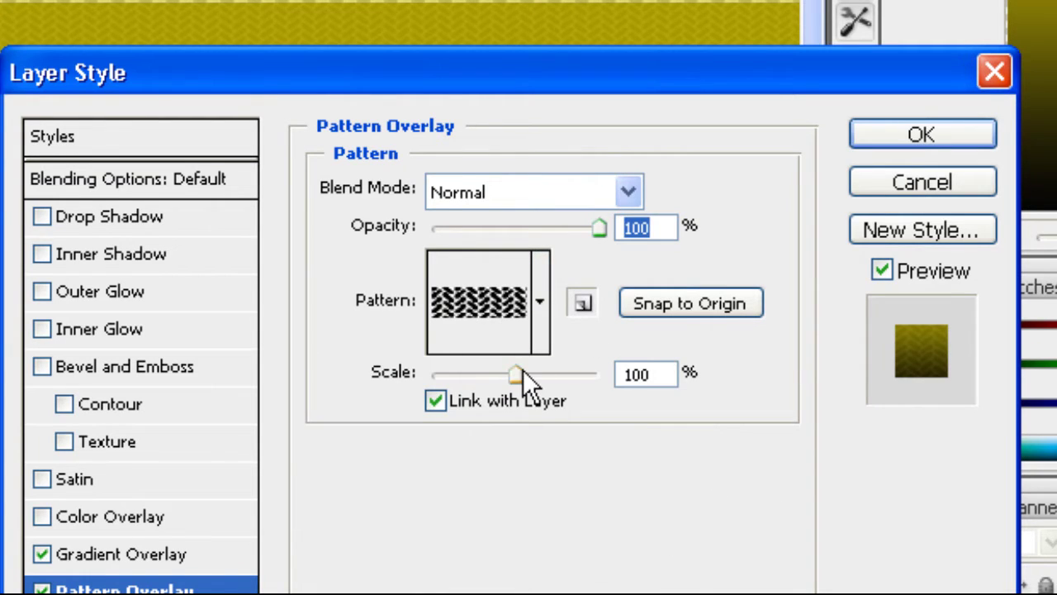
{"action": "mouse_move", "coordinate": [522, 369]}
{"action": "left_mouse_down"}
{"action": "mouse_move", "coordinate": [535, 369]}
{"action": "mouse_move", "coordinate": [517, 369]}
{"action": "left_mouse_up"}
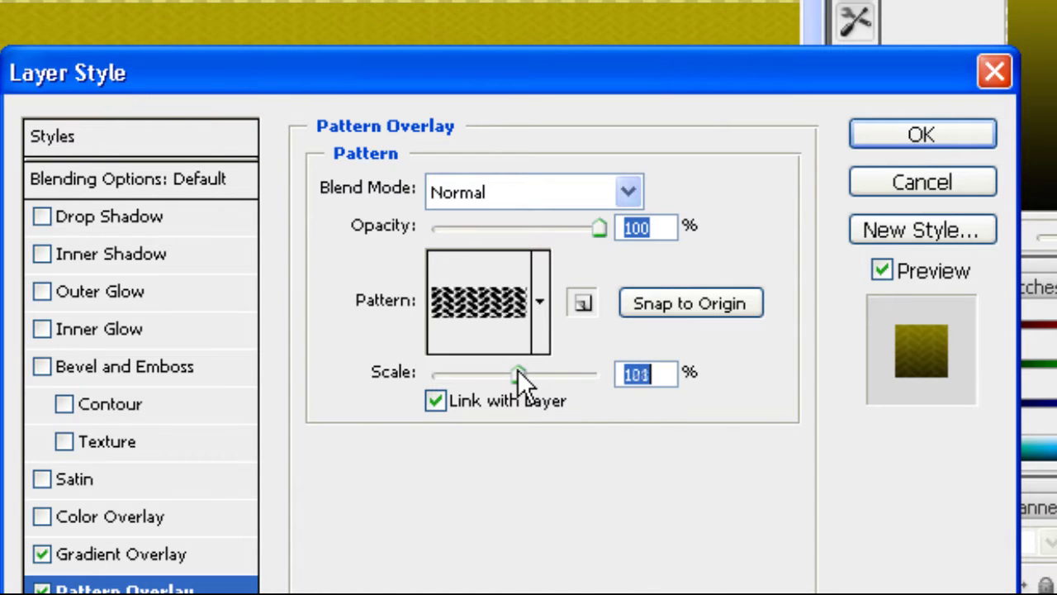
{"action": "left_click", "coordinate": [865, 144]}
Step: Add a Bevel and Emboss effect to Layer 1, keeping the canvas visible beside its settings
{"action": "mouse_move", "coordinate": [1055, 4]}
{"action": "left_mouse_down"}
{"action": "mouse_move", "coordinate": [1054, 289]}
{"action": "mouse_move", "coordinate": [1056, 0]}
{"action": "left_mouse_up"}
{"action": "left_click", "coordinate": [0, 0]}
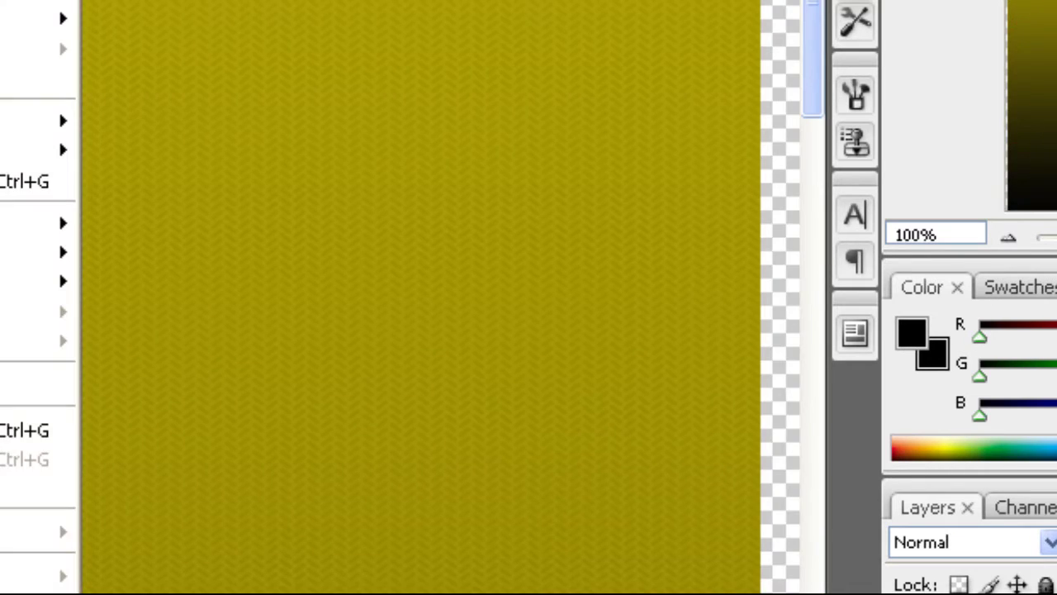
{"action": "mouse_move", "coordinate": [24, 2]}
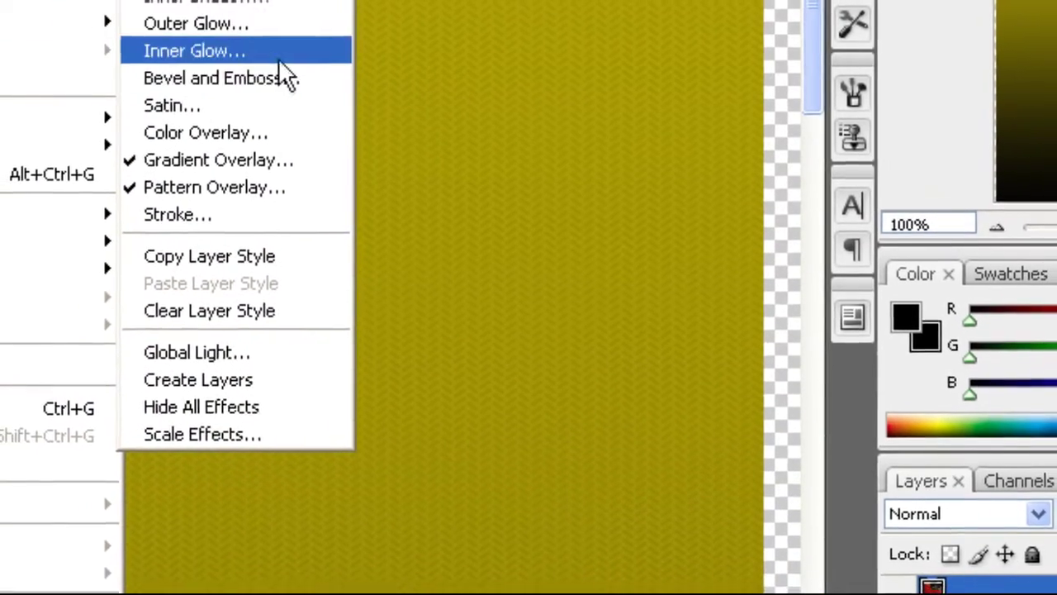
{"action": "left_click", "coordinate": [246, 79]}
{"action": "left_click", "coordinate": [302, 76]}
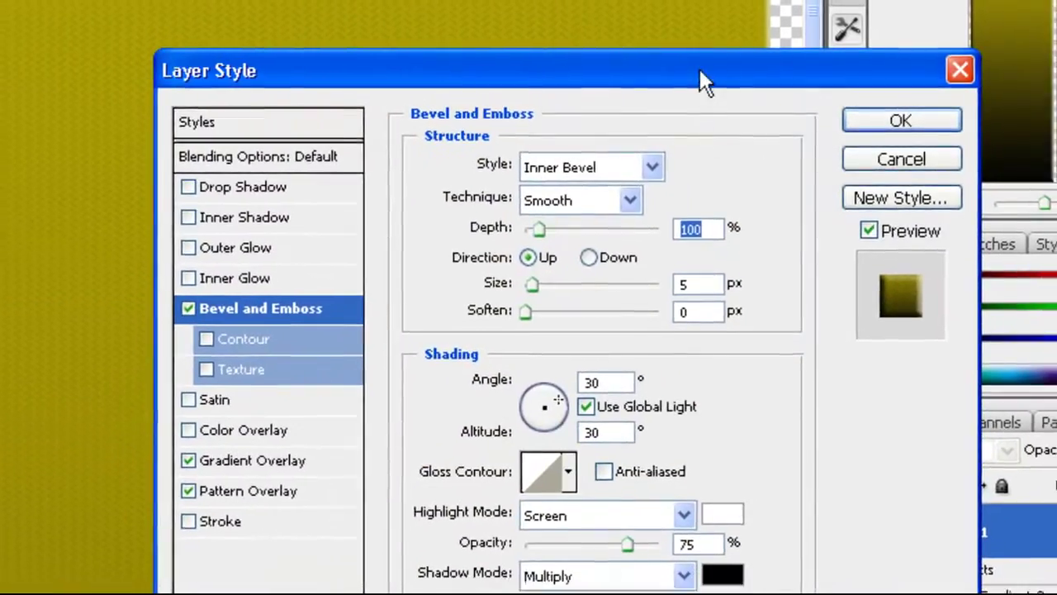
{"action": "left_click_drag", "start_coordinate": [679, 209], "coordinate": [424, 82]}
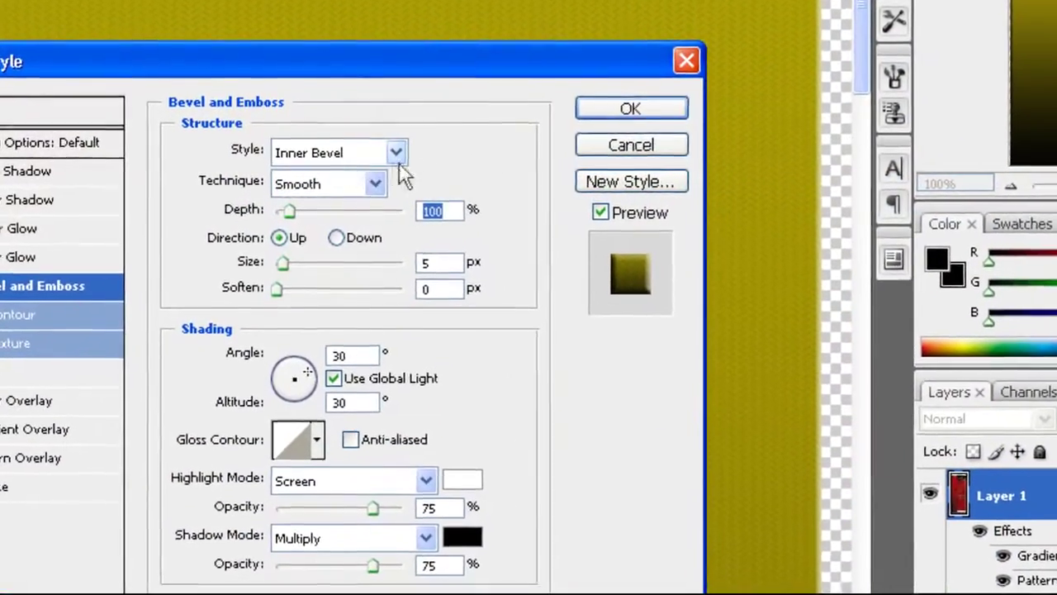
Step: Set the bevel style to Pillow Emboss with a depth of 164%
{"action": "left_click", "coordinate": [389, 154]}
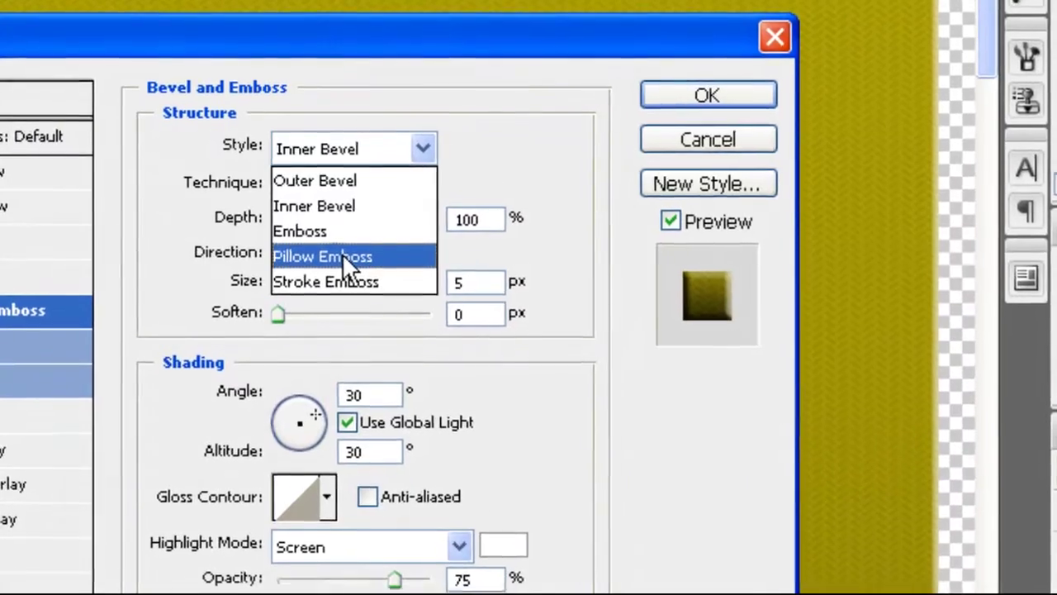
{"action": "left_click", "coordinate": [342, 252]}
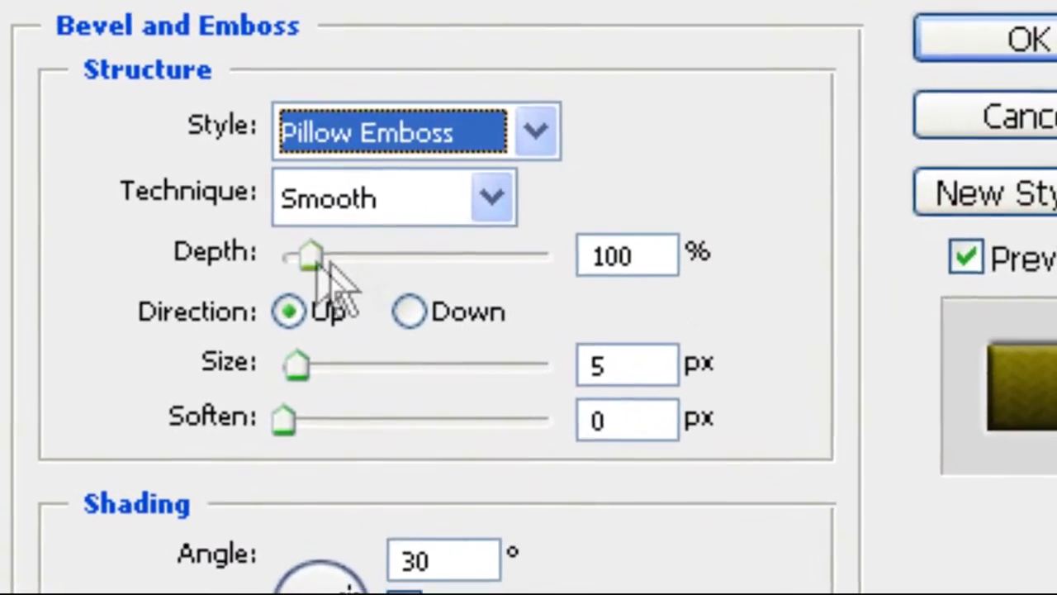
{"action": "left_click_drag", "start_coordinate": [302, 238], "coordinate": [315, 238]}
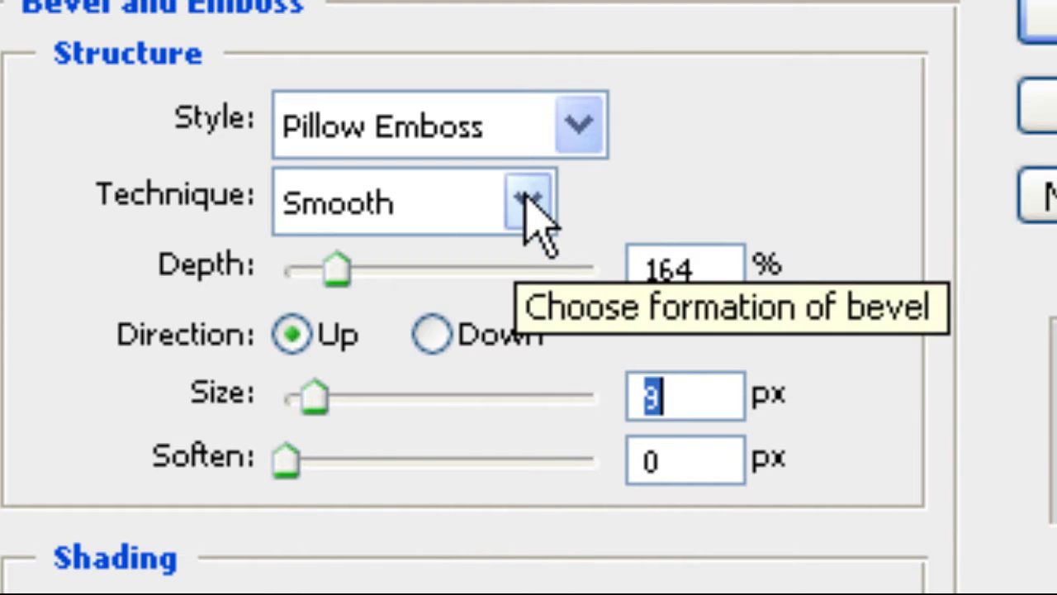
Step: Adjust the size of Layer 1's pillow emboss and apply the layer style
{"action": "left_click_drag", "start_coordinate": [317, 399], "coordinate": [329, 373]}
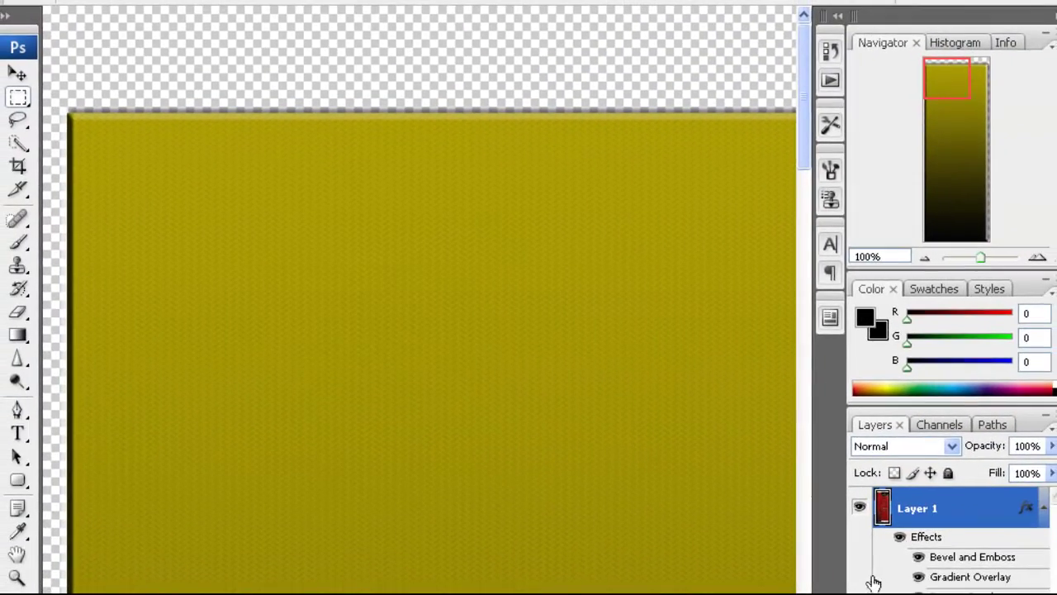
Step: Hide Layer 1 and bring the original captured channel page into view on the canvas
{"action": "left_click", "coordinate": [860, 509]}
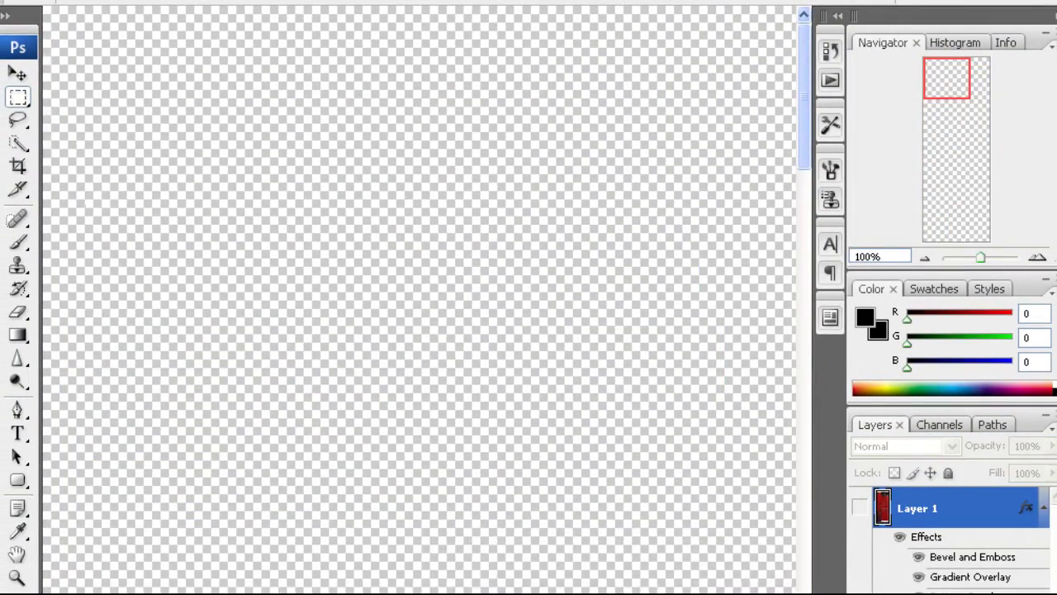
{"action": "key", "text": "ctrl+v"}
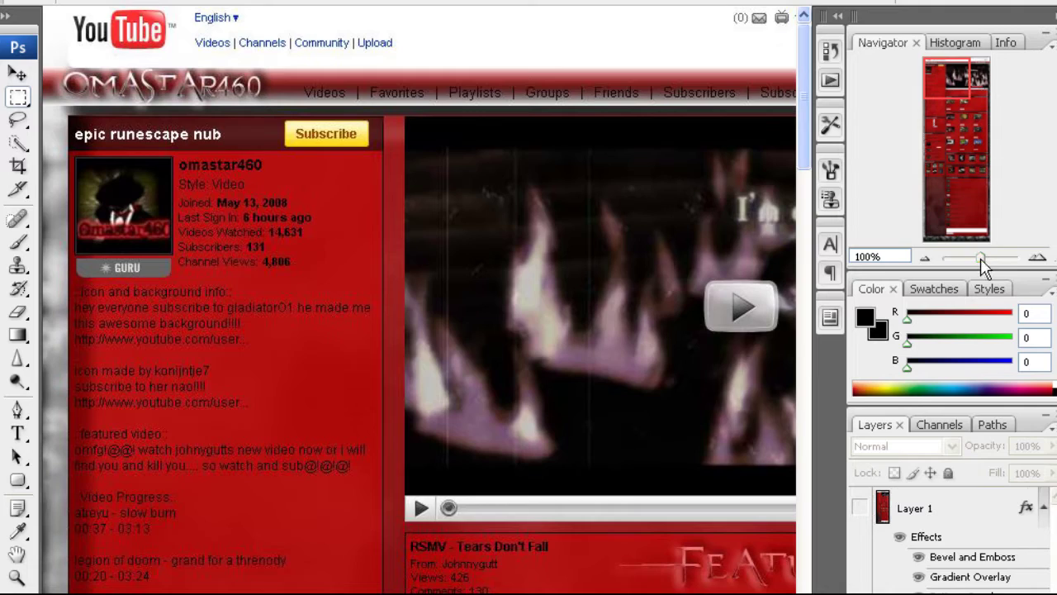
Step: Select the white YouTube header strip above the channel's navigation bar and copy it to a new layer
{"action": "left_click_drag", "start_coordinate": [980, 260], "coordinate": [978, 259]}
{"action": "left_click_drag", "start_coordinate": [940, 104], "coordinate": [915, 40]}
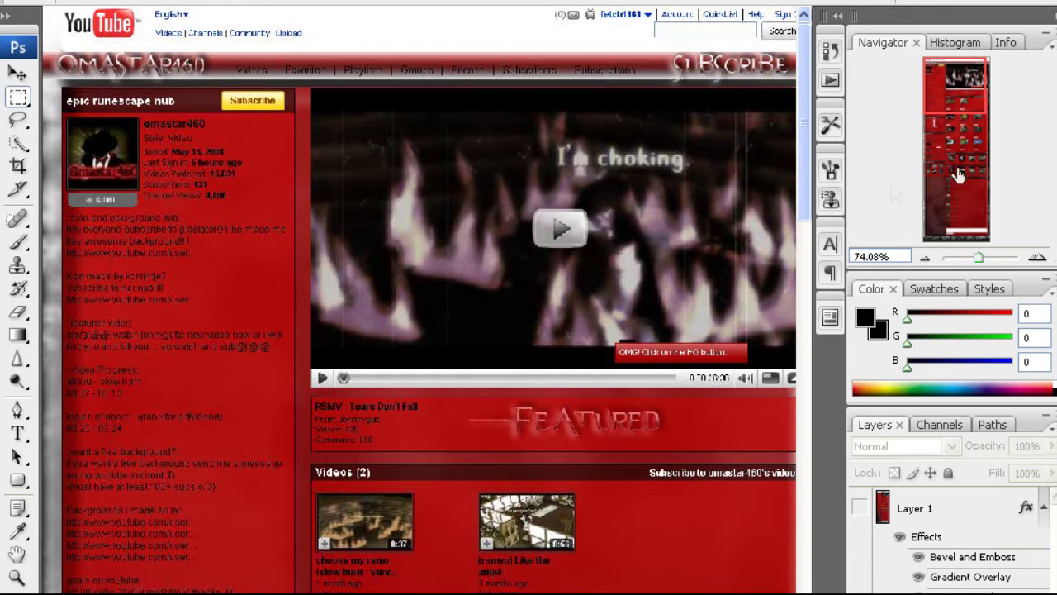
{"action": "left_click_drag", "start_coordinate": [981, 259], "coordinate": [986, 259]}
{"action": "left_click_drag", "start_coordinate": [944, 148], "coordinate": [865, 41]}
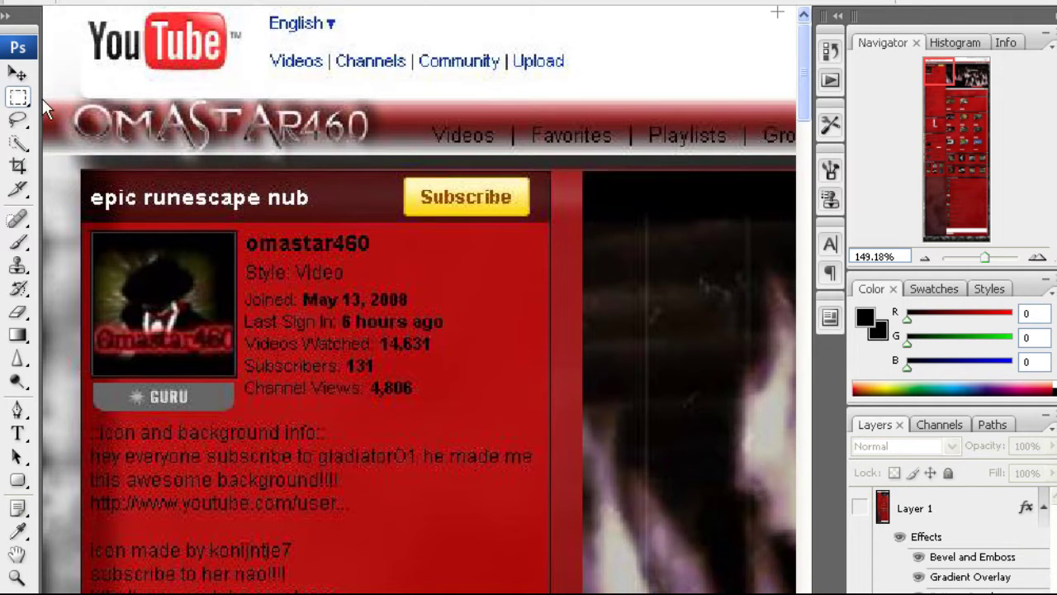
{"action": "scroll", "coordinate": [776, 12], "scroll_direction": "right", "scroll_amount": 10}
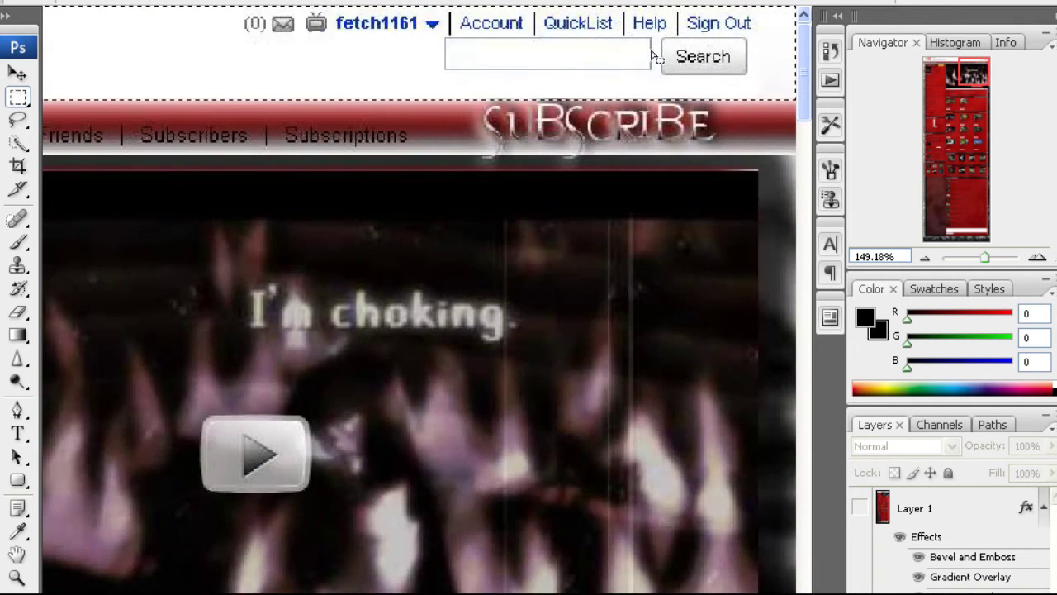
{"action": "right_click", "coordinate": [494, 76]}
{"action": "left_click", "coordinate": [561, 211]}
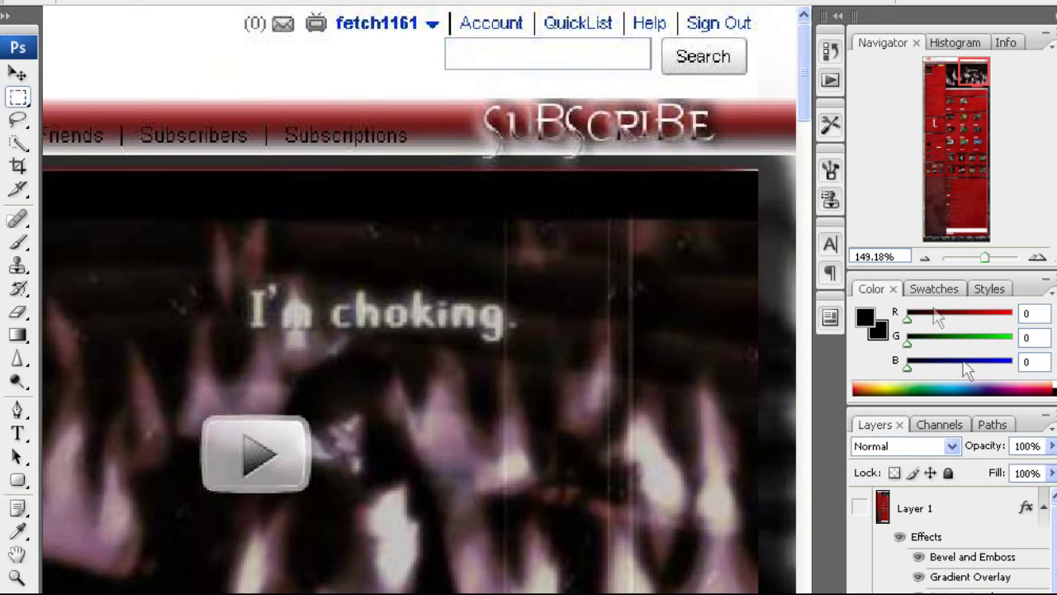
{"action": "left_click_drag", "start_coordinate": [908, 527], "coordinate": [911, 520]}
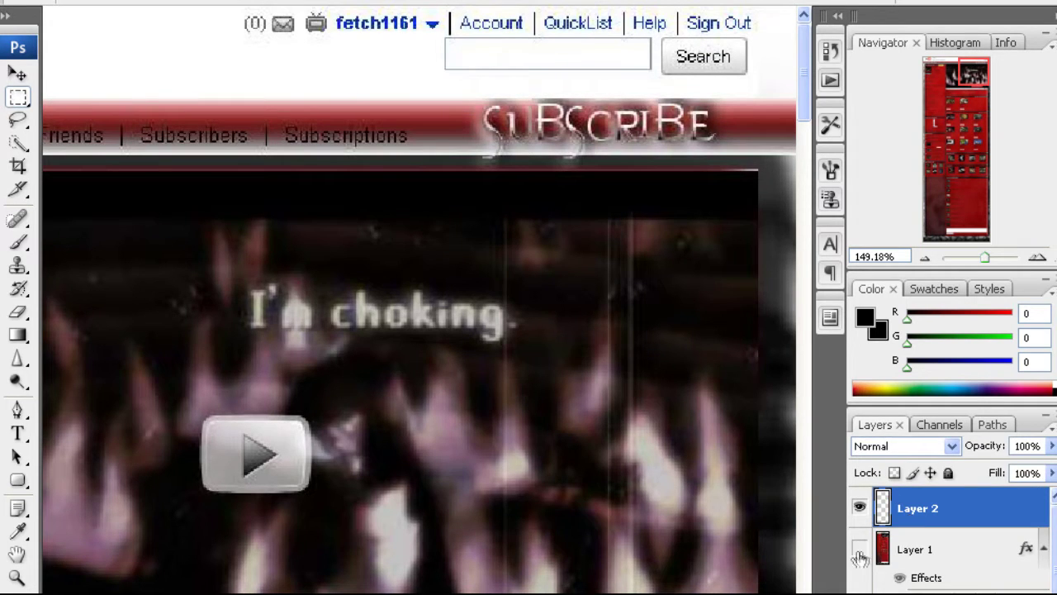
Step: Select the copied header strip's layer, Layer 2, and add an Outer Glow effect to it
{"action": "scroll", "coordinate": [863, 571], "scroll_direction": "down", "scroll_amount": 1}
{"action": "scroll", "coordinate": [896, 574], "scroll_direction": "up", "scroll_amount": 1}
{"action": "scroll", "coordinate": [899, 576], "scroll_direction": "down", "scroll_amount": 1}
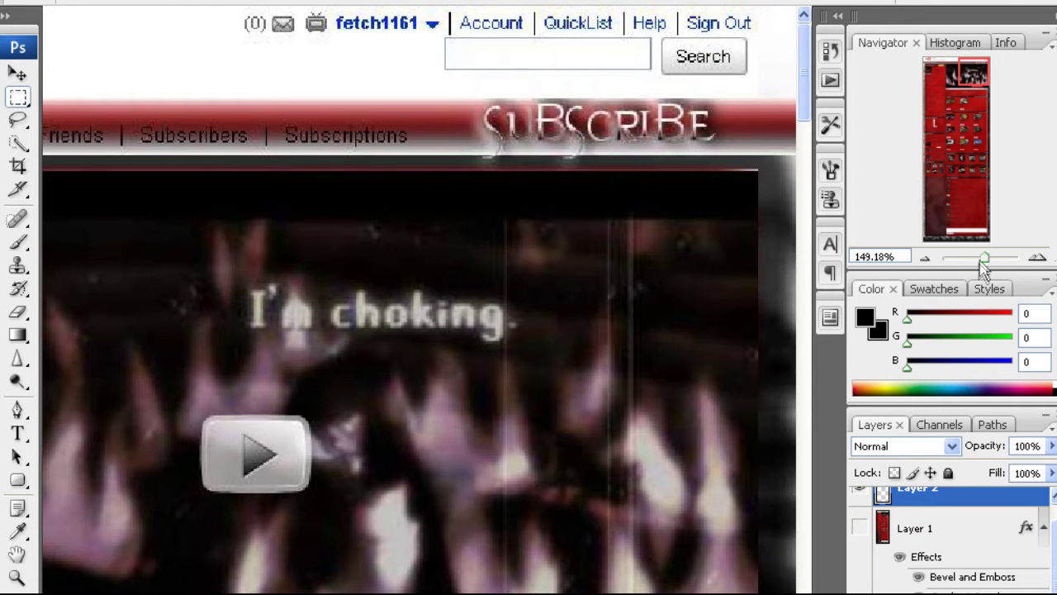
{"action": "left_click_drag", "start_coordinate": [982, 261], "coordinate": [977, 260]}
{"action": "left_click", "coordinate": [920, 589]}
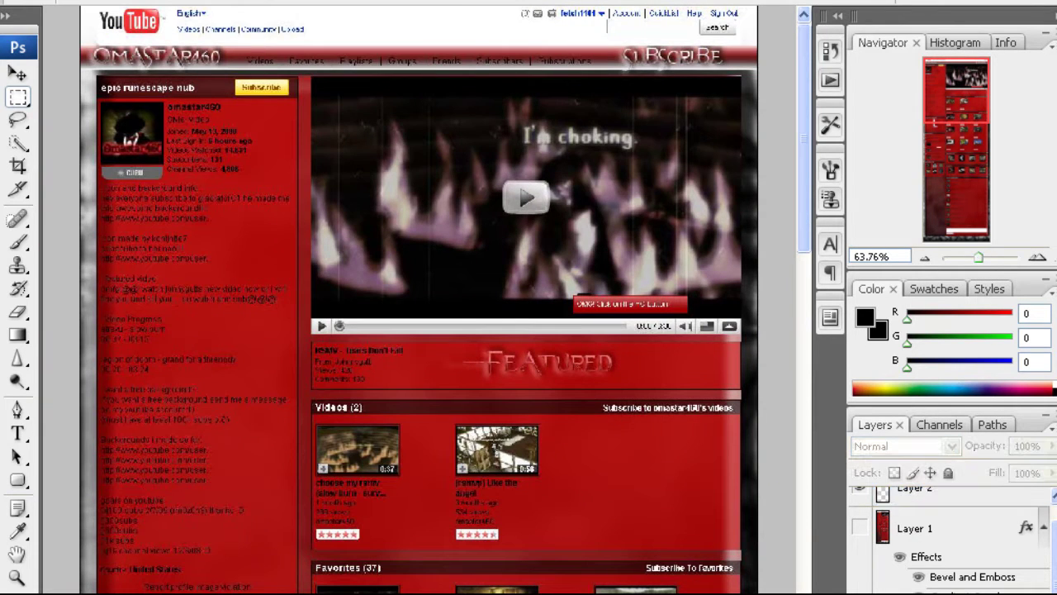
{"action": "scroll", "coordinate": [920, 580], "scroll_direction": "up", "scroll_amount": 1}
{"action": "scroll", "coordinate": [418, 299], "scroll_direction": "down", "scroll_amount": 1}
{"action": "left_click", "coordinate": [882, 516]}
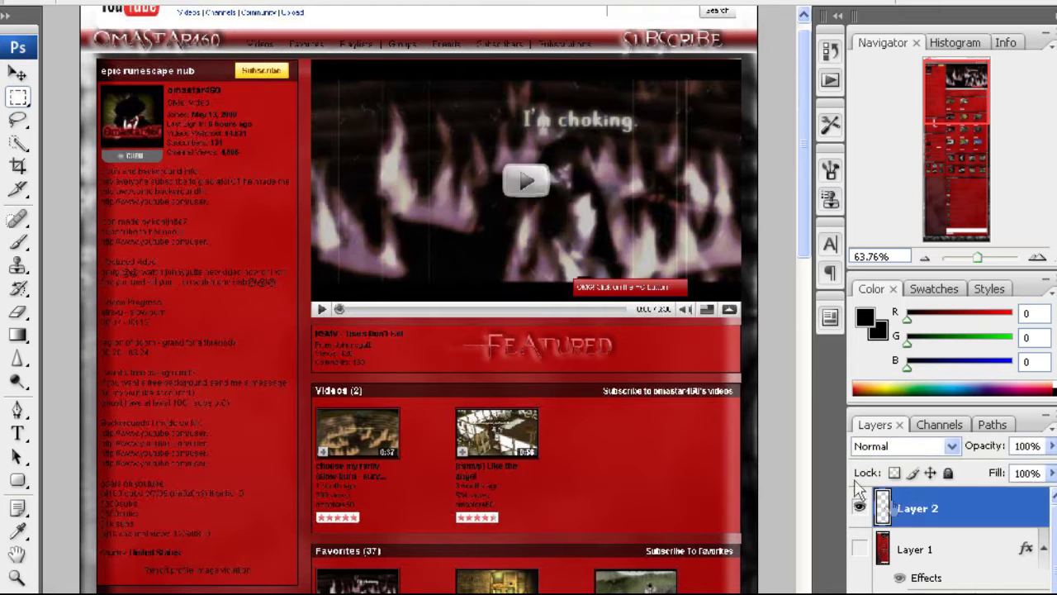
{"action": "left_click", "coordinate": [165, 2]}
{"action": "mouse_move", "coordinate": [190, 59]}
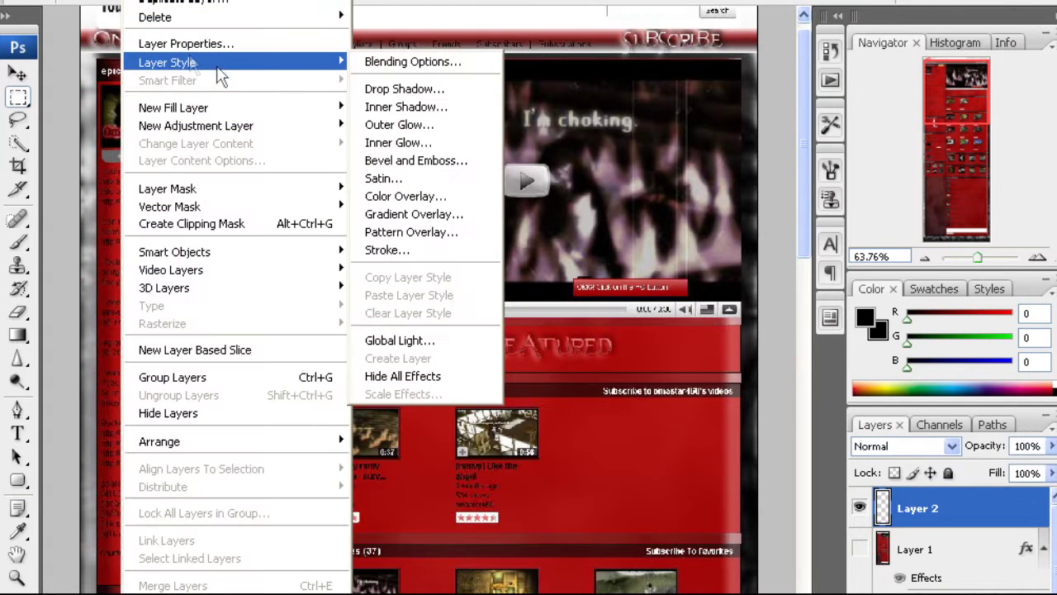
{"action": "left_click", "coordinate": [465, 132]}
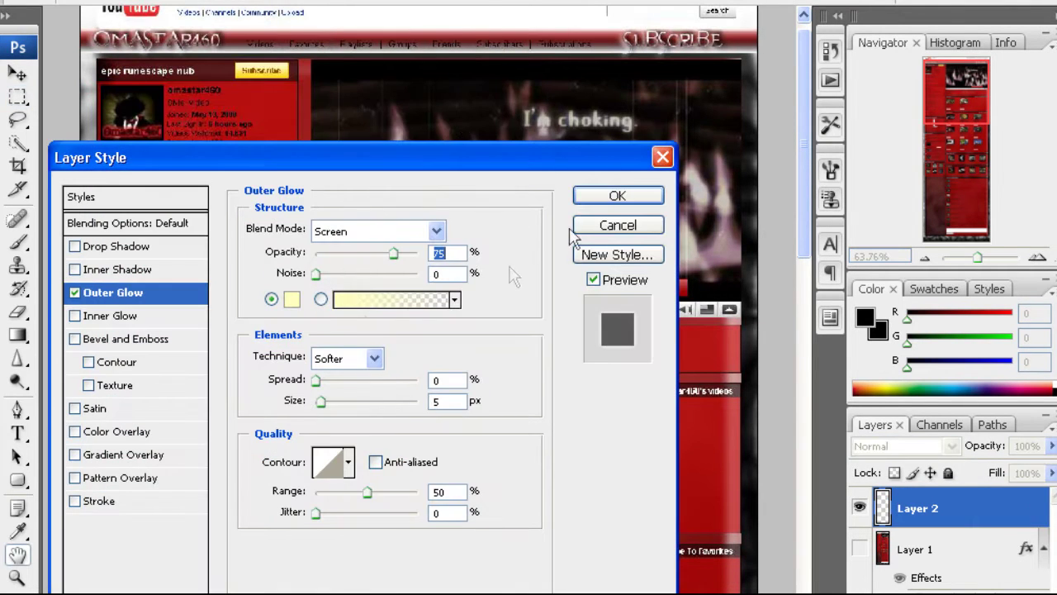
Step: Set the outer glow's color to white, its blend mode to Normal and its opacity to 100%
{"action": "left_click", "coordinate": [292, 299]}
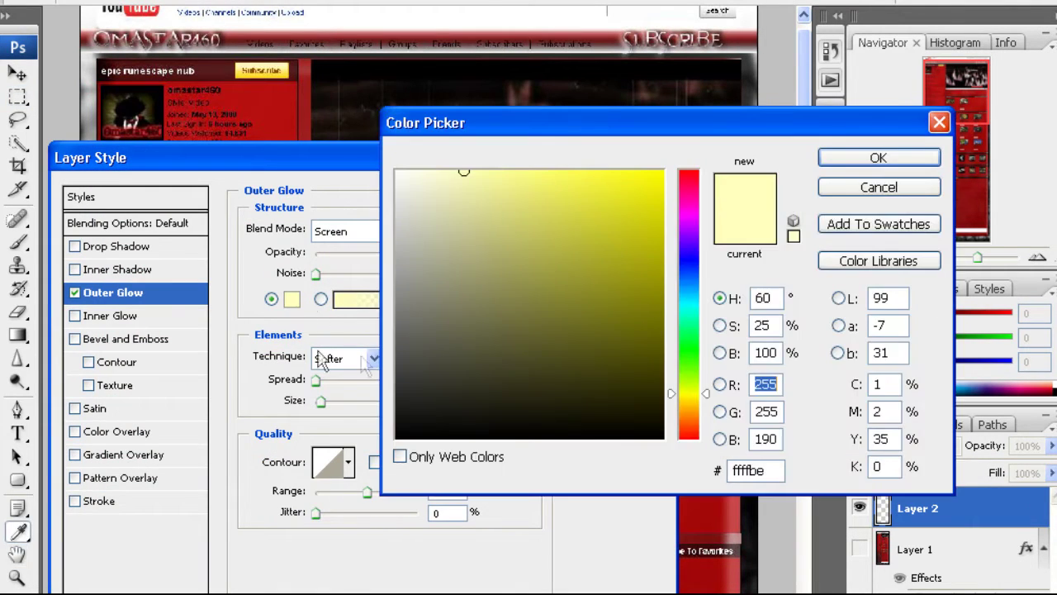
{"action": "left_click", "coordinate": [876, 156]}
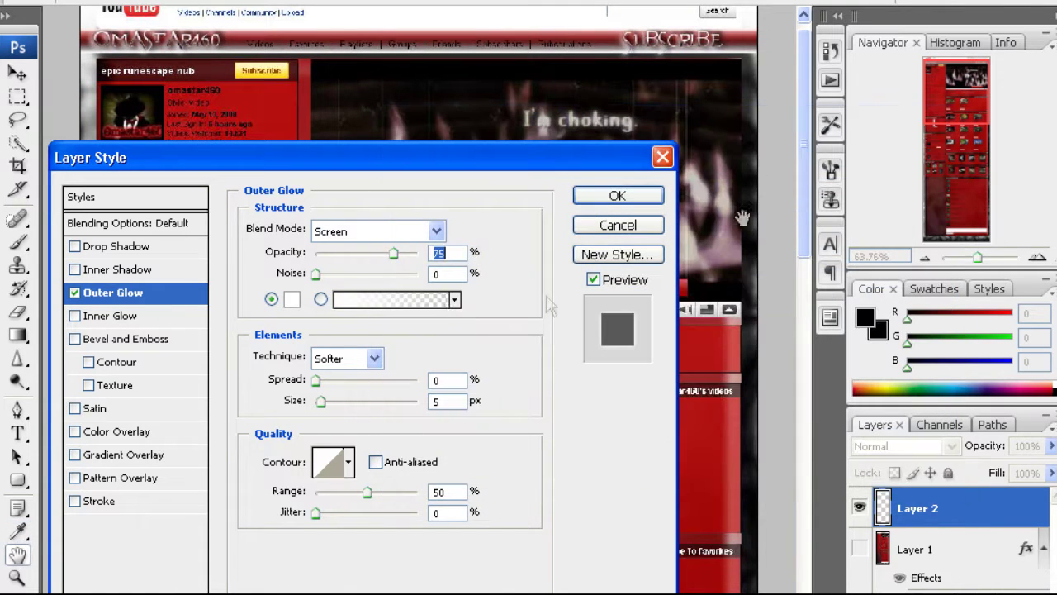
{"action": "left_click", "coordinate": [425, 234]}
{"action": "left_click", "coordinate": [396, 1]}
{"action": "left_click_drag", "start_coordinate": [395, 252], "coordinate": [418, 253]}
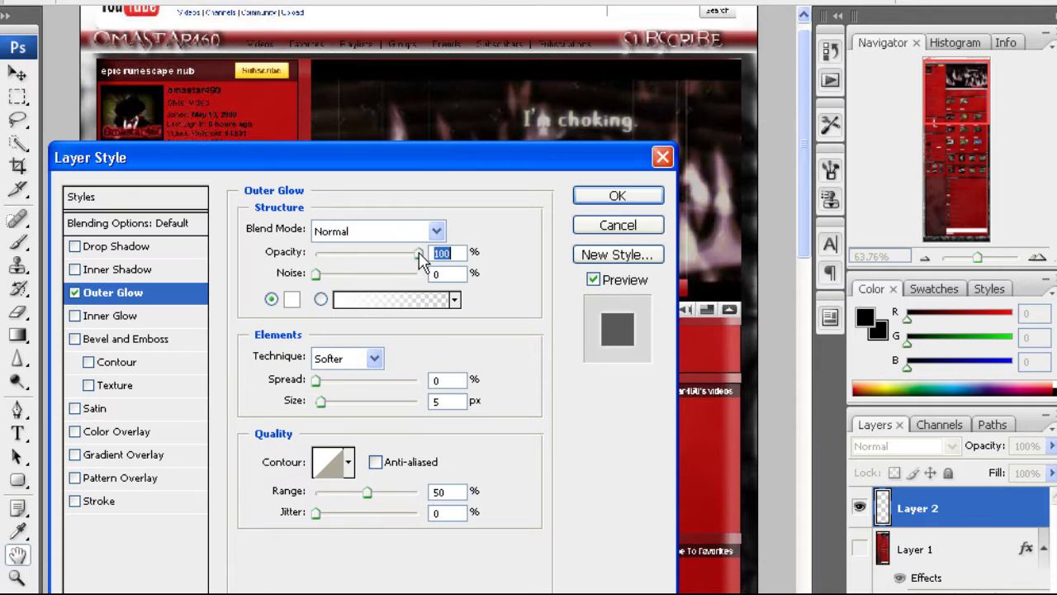
Step: Add a Color Overlay to Layer 2 and set its color to white
{"action": "left_click", "coordinate": [75, 432]}
{"action": "left_click", "coordinate": [116, 433]}
{"action": "left_click", "coordinate": [469, 233]}
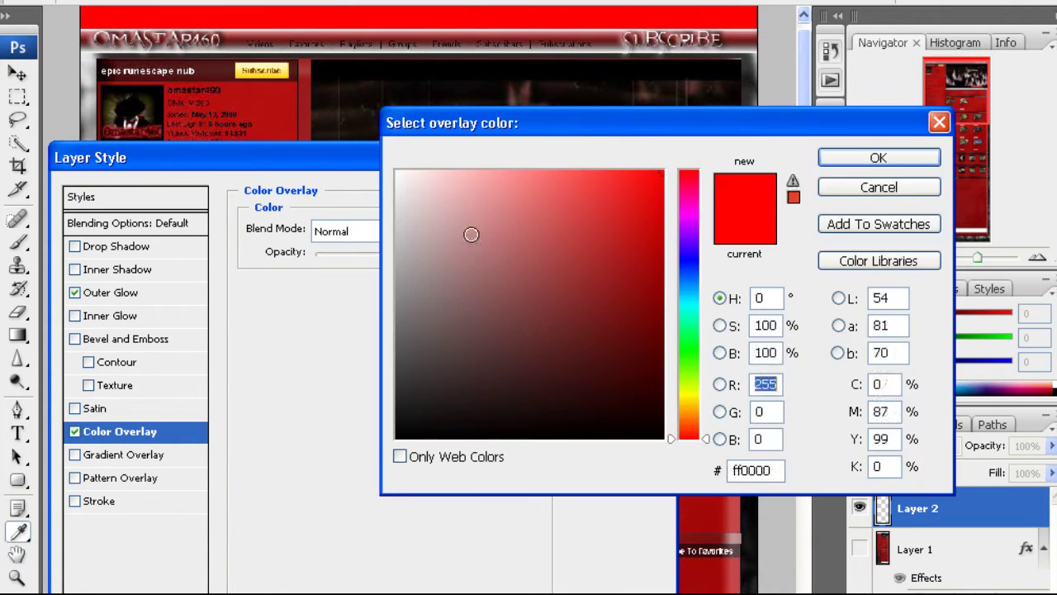
{"action": "left_click_drag", "start_coordinate": [469, 235], "coordinate": [349, 38]}
{"action": "left_click", "coordinate": [880, 157]}
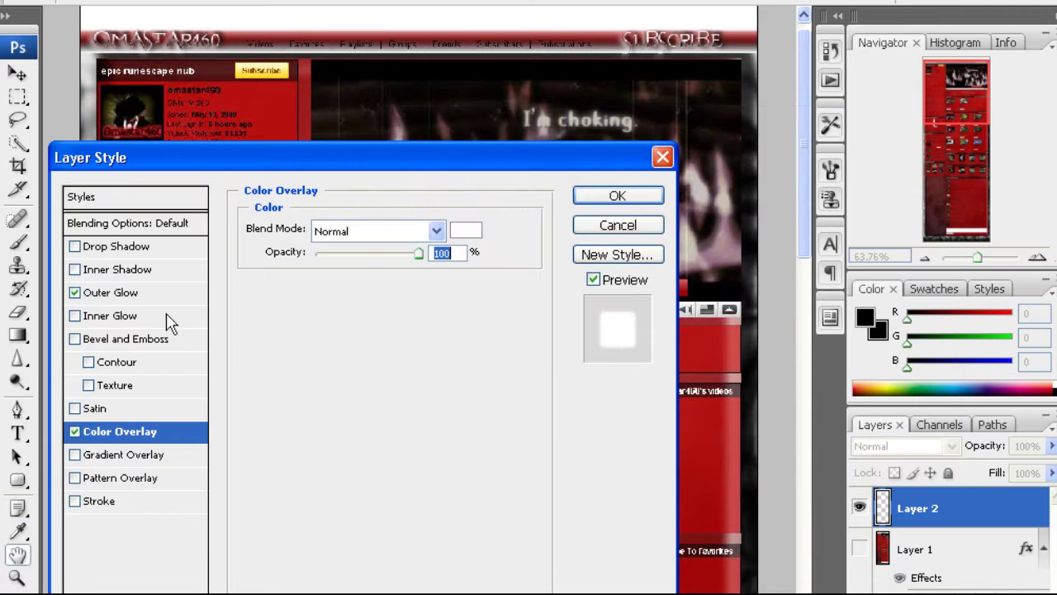
Step: Set the outer glow's spread to 82% and size to 59 px, and apply the layer style
{"action": "left_click", "coordinate": [124, 294]}
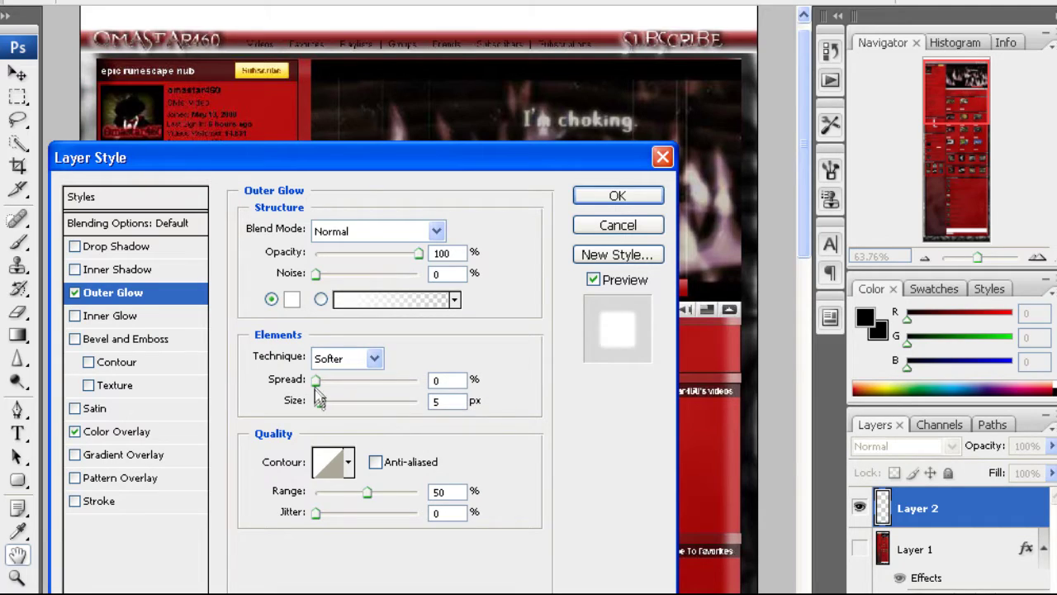
{"action": "left_click_drag", "start_coordinate": [317, 382], "coordinate": [399, 386]}
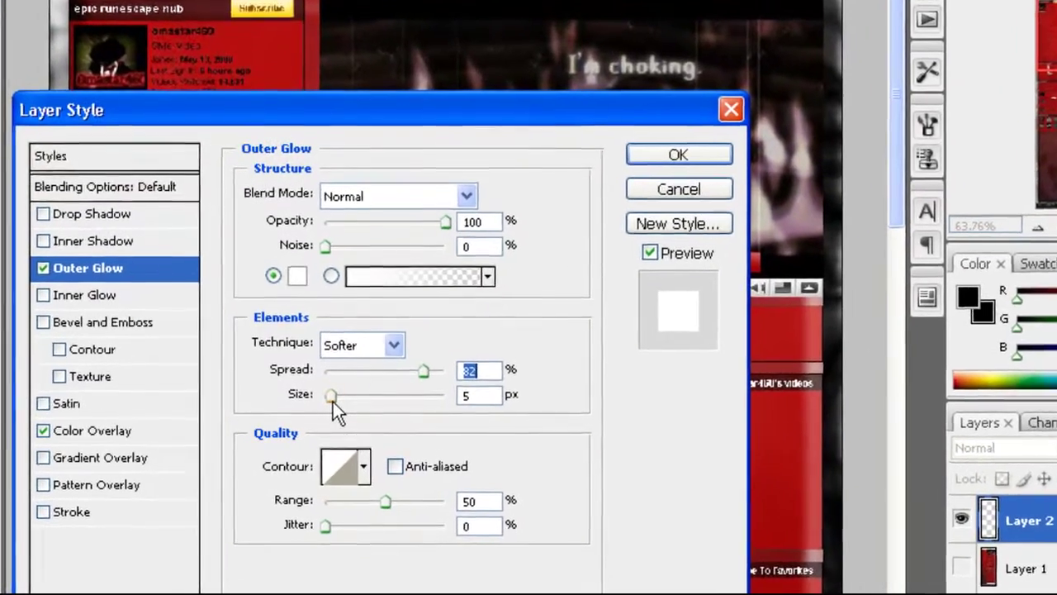
{"action": "left_click_drag", "start_coordinate": [328, 402], "coordinate": [394, 388]}
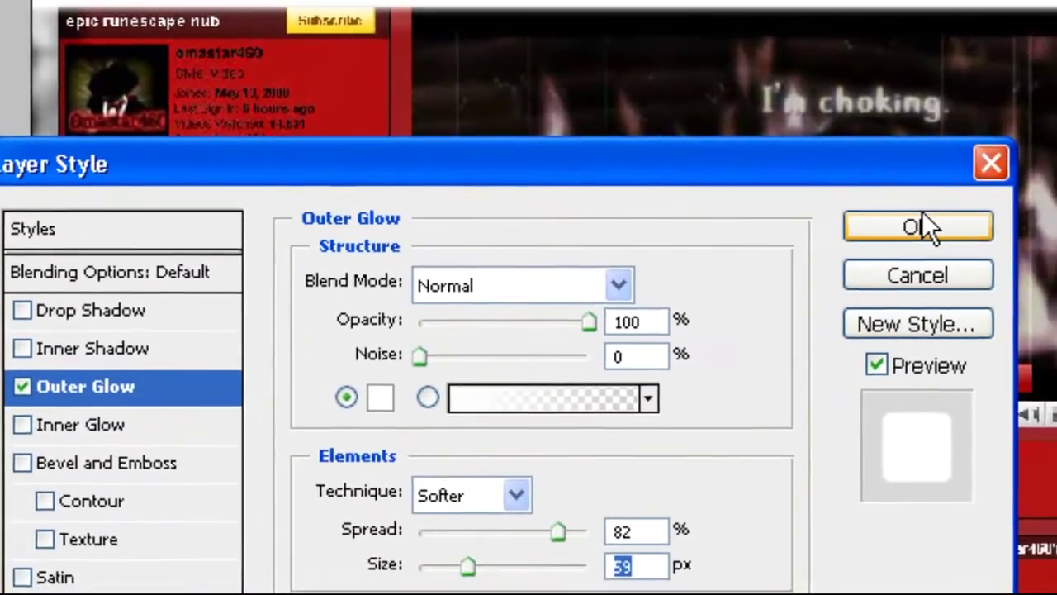
{"action": "left_click", "coordinate": [922, 216]}
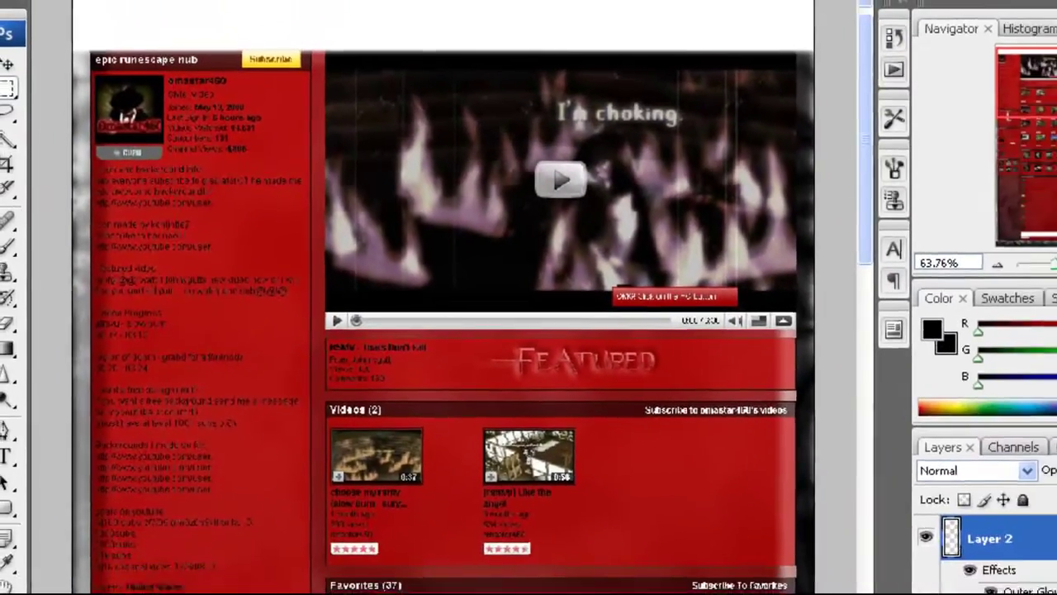
Step: Hide Layer 2 and draw a black rounded rectangle with a 10 px radius over the channel's navigation bar
{"action": "left_click", "coordinate": [926, 538]}
{"action": "scroll", "coordinate": [954, 588], "scroll_direction": "down", "scroll_amount": 2}
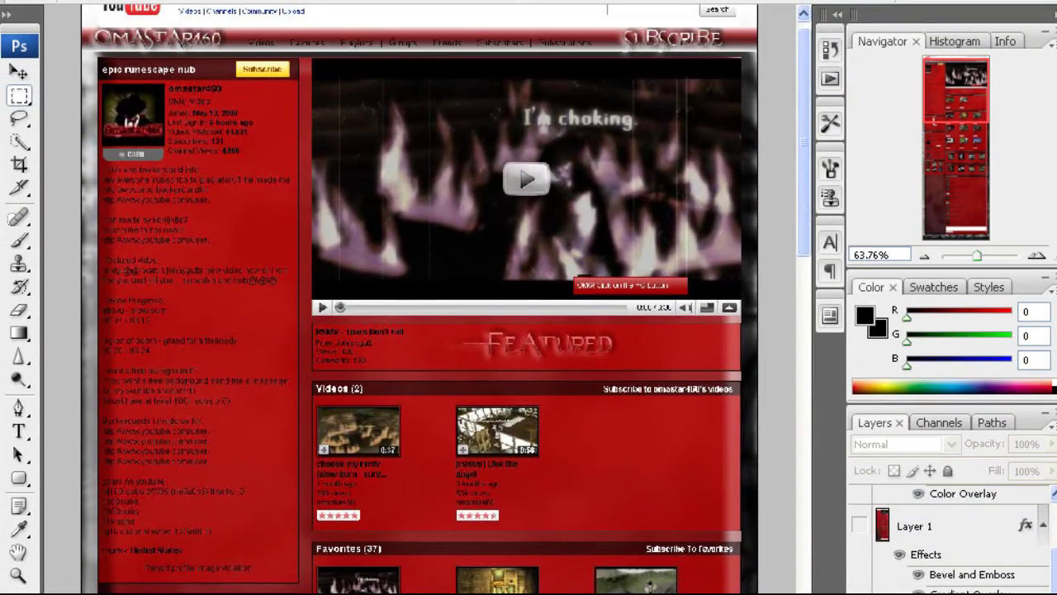
{"action": "left_click", "coordinate": [994, 256]}
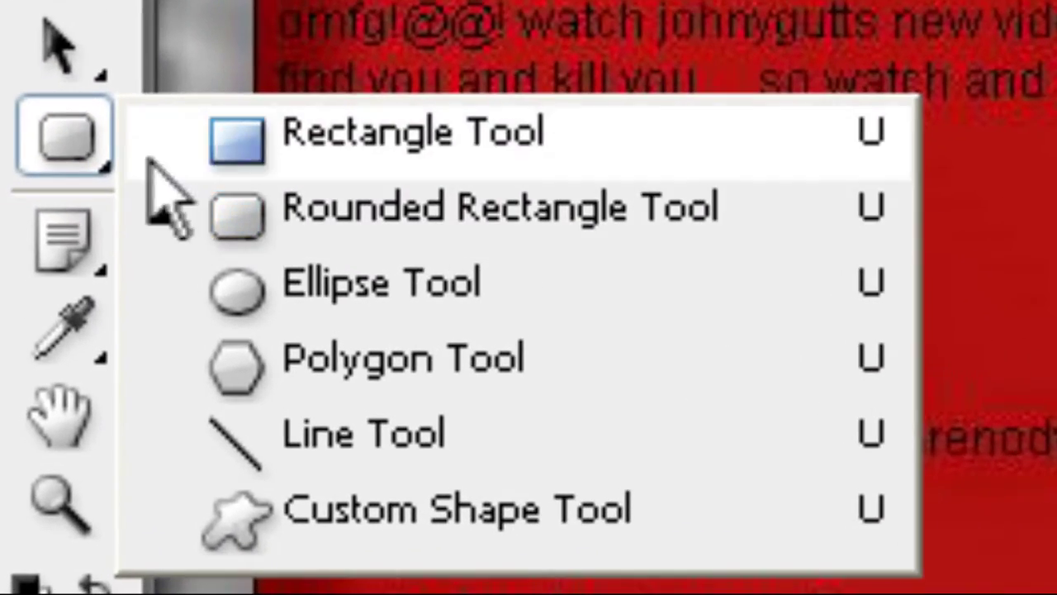
{"action": "left_click", "coordinate": [246, 235]}
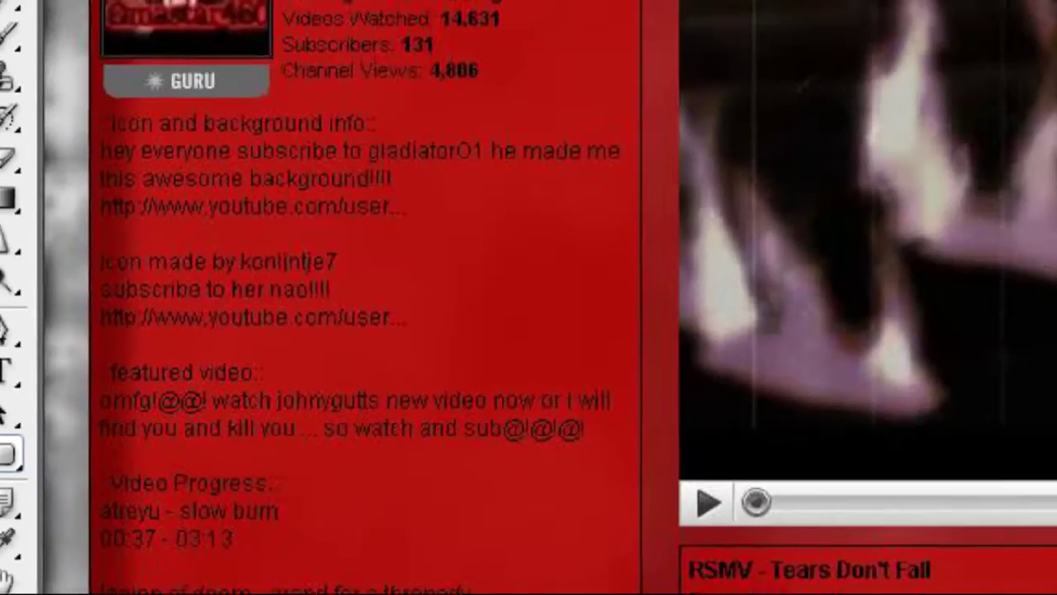
{"action": "left_click_drag", "start_coordinate": [33, 157], "coordinate": [801, 112]}
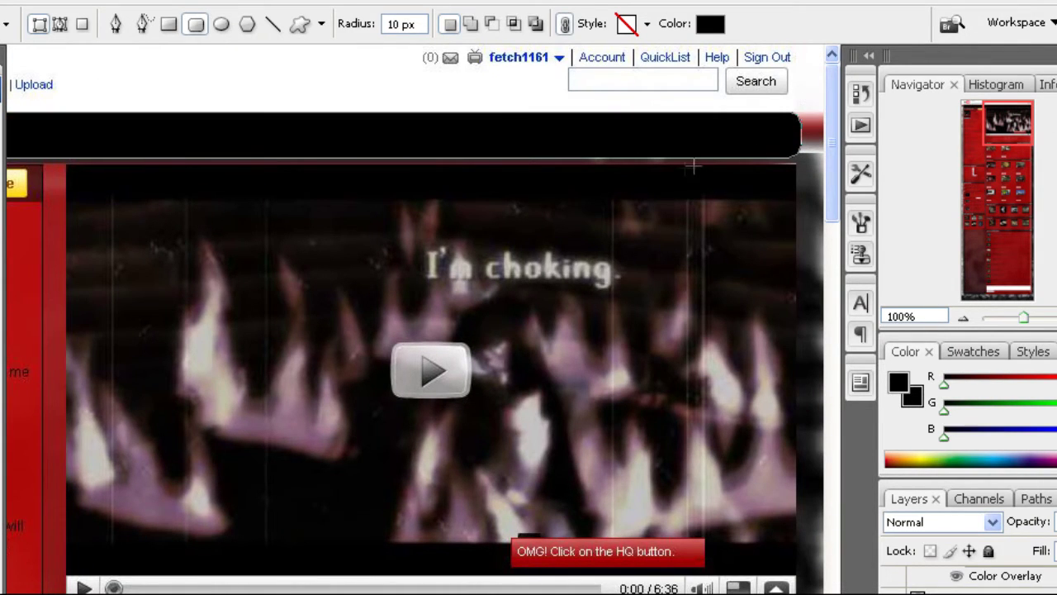
Step: Add a Bevel and Emboss effect to the rounded bar, using the Pillow Emboss style
{"action": "left_click", "coordinate": [113, 3]}
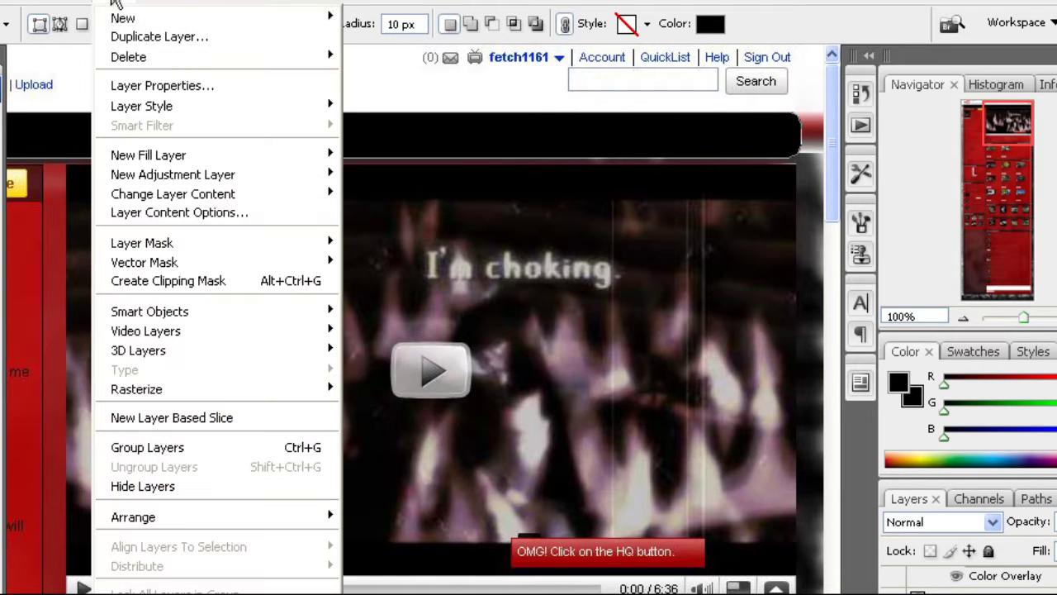
{"action": "mouse_move", "coordinate": [179, 103]}
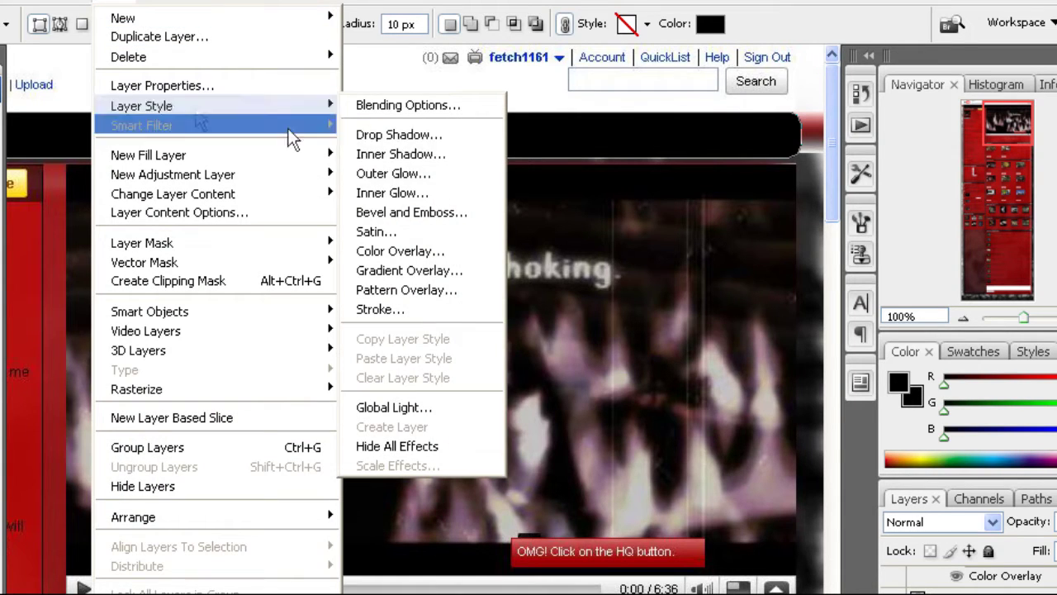
{"action": "left_click", "coordinate": [454, 214]}
{"action": "left_click", "coordinate": [417, 289]}
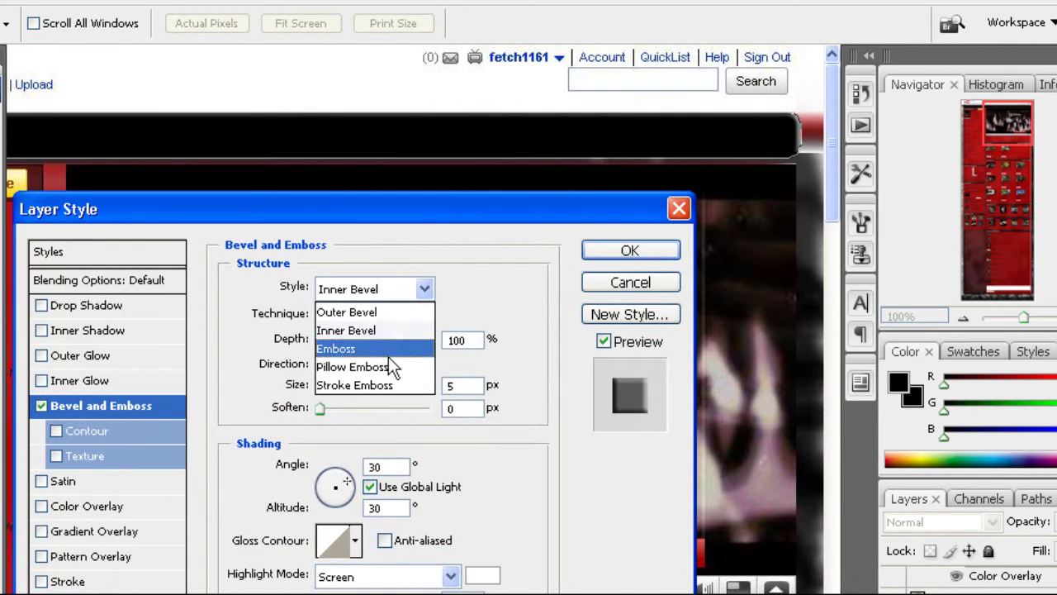
{"action": "left_click", "coordinate": [392, 367]}
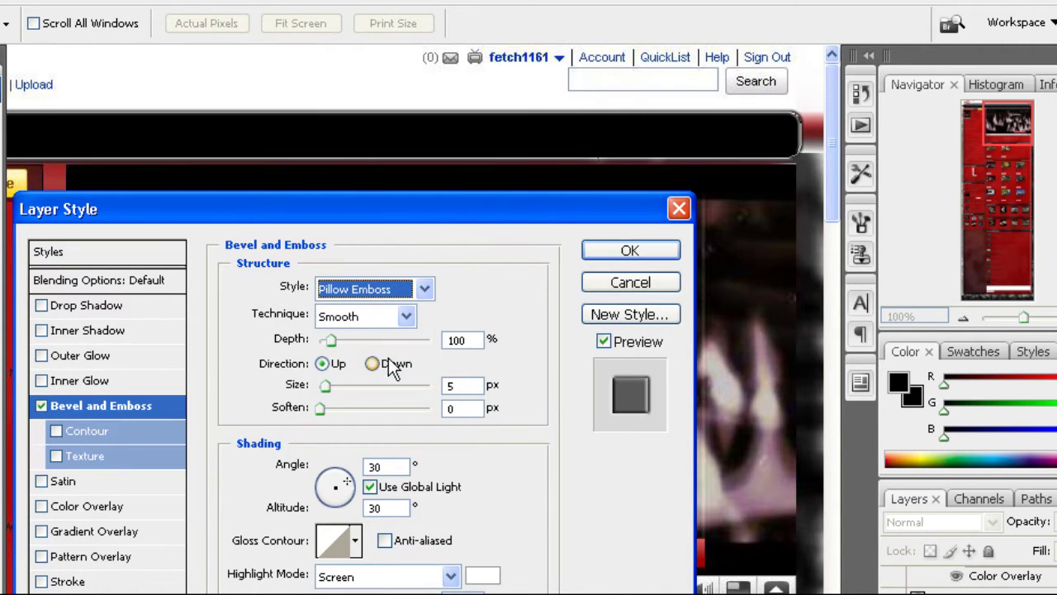
Step: Try a Gradient Overlay on the rounded bar and replace it with a Pattern Overlay
{"action": "left_click", "coordinate": [43, 532]}
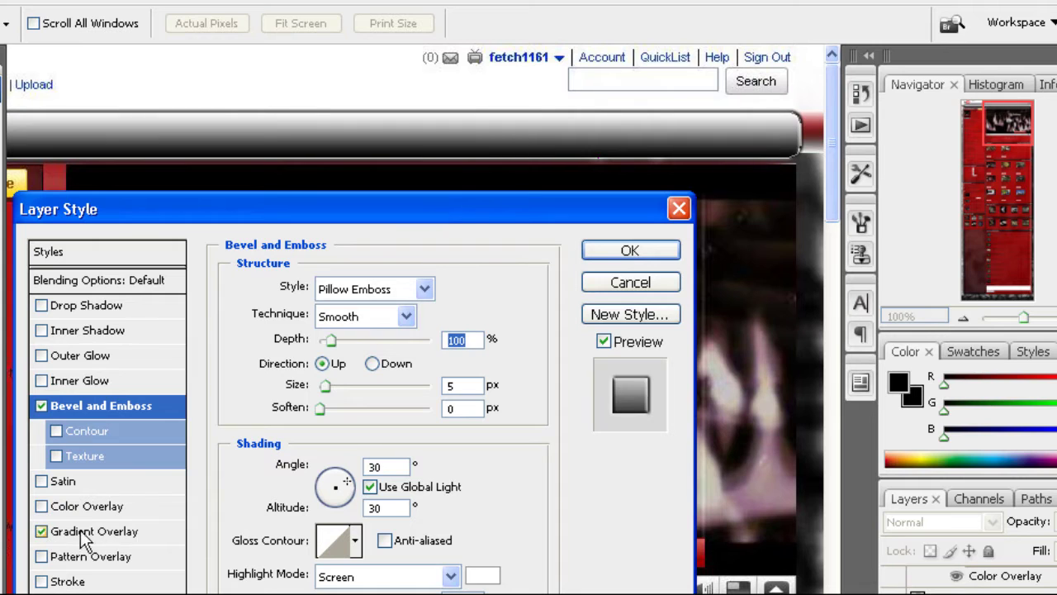
{"action": "left_click", "coordinate": [54, 528]}
{"action": "left_click", "coordinate": [70, 558]}
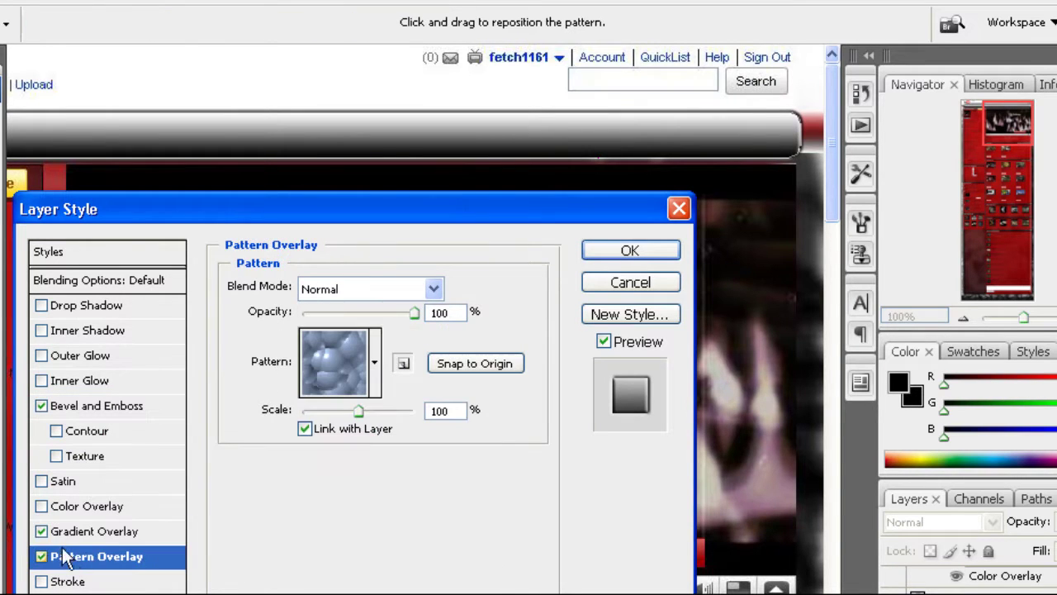
{"action": "left_click", "coordinate": [41, 531]}
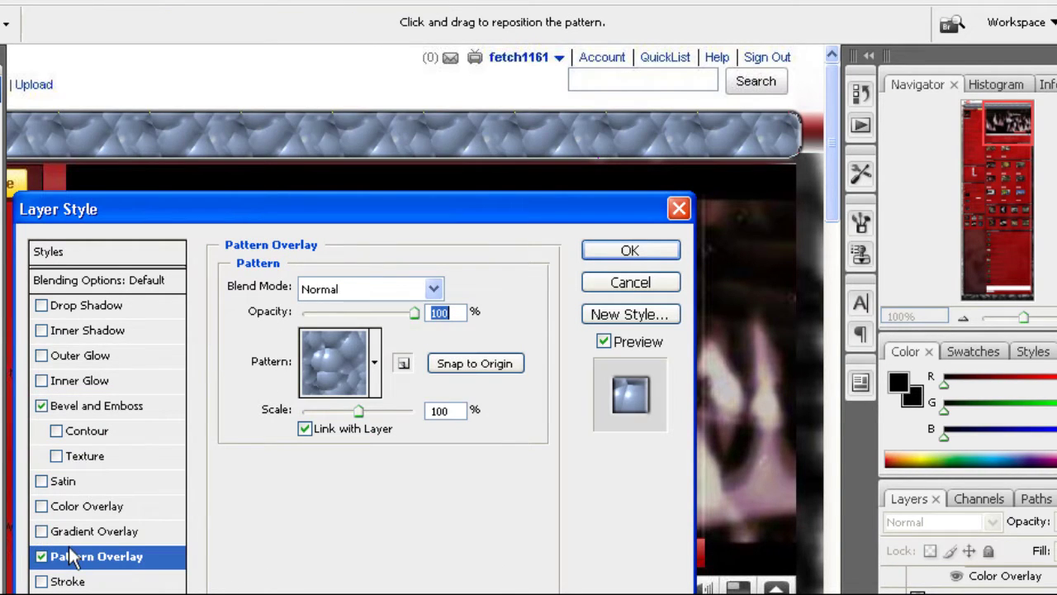
Step: Compare several patterns for the rounded bar's Pattern Overlay and choose the grey cracked-stone texture
{"action": "left_click", "coordinate": [374, 364]}
{"action": "left_click", "coordinate": [336, 469]}
{"action": "left_click", "coordinate": [227, 543]}
{"action": "left_click", "coordinate": [263, 542]}
{"action": "left_click", "coordinate": [302, 502]}
{"action": "left_click", "coordinate": [409, 505]}
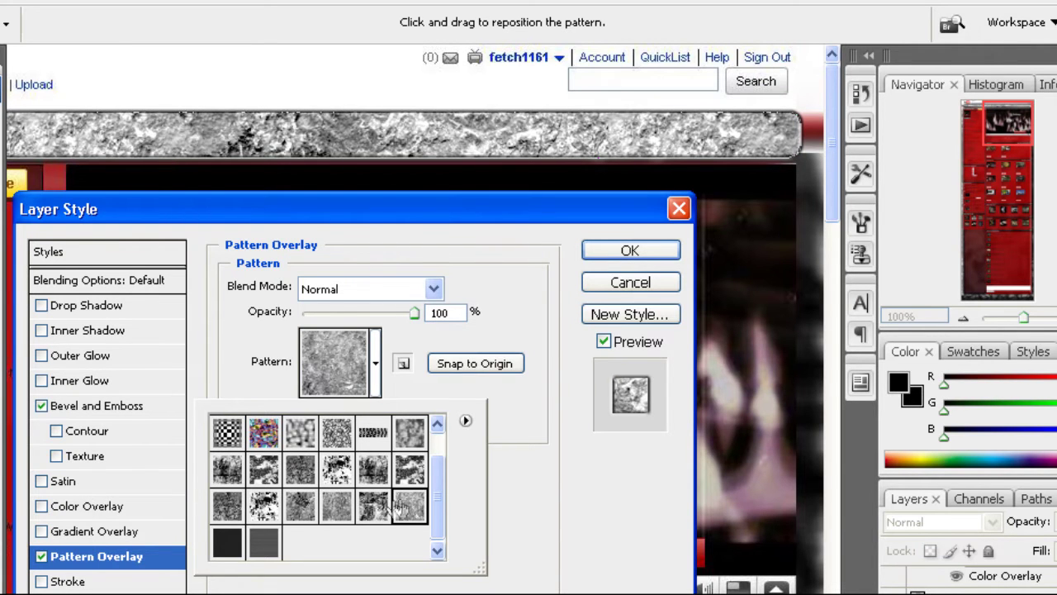
{"action": "left_click", "coordinate": [336, 505]}
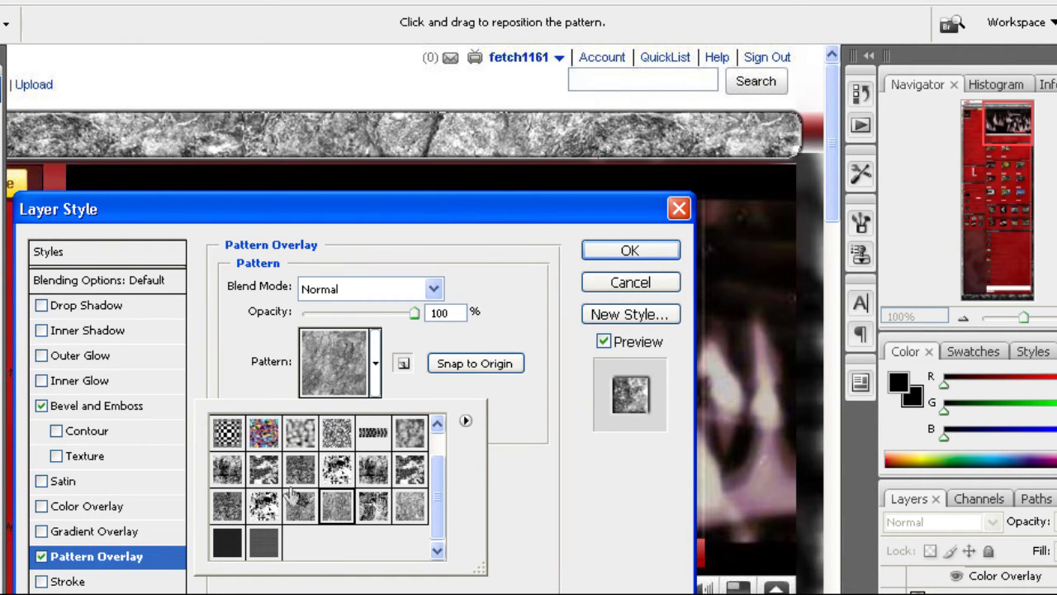
Step: Add a black (000000) Color Overlay at 92% opacity over the rounded bar's stone pattern
{"action": "left_click", "coordinate": [38, 508]}
{"action": "left_click", "coordinate": [41, 506]}
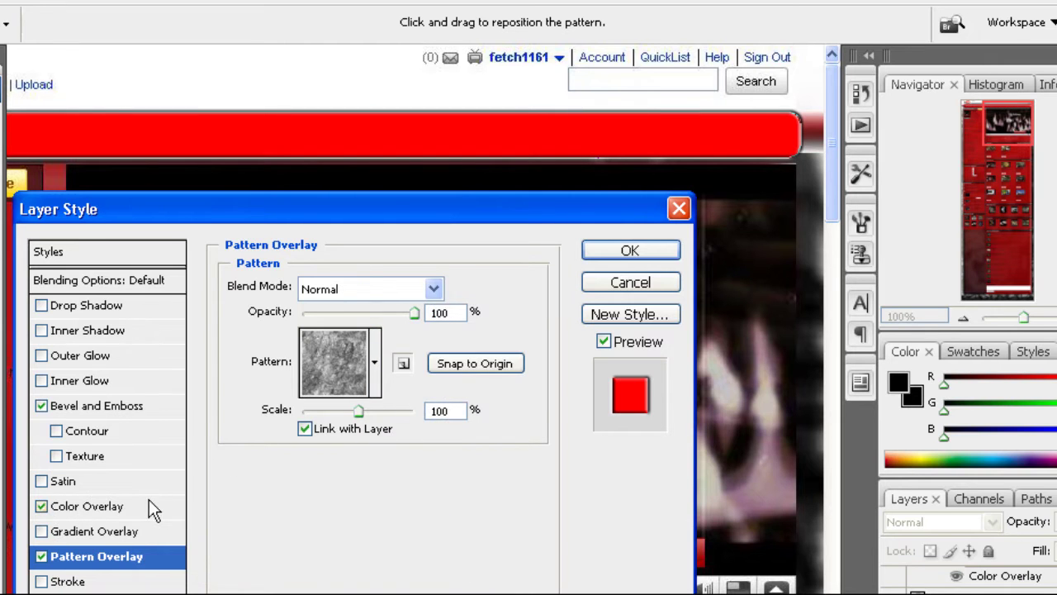
{"action": "left_click", "coordinate": [149, 507]}
{"action": "left_click", "coordinate": [465, 286]}
{"action": "left_click", "coordinate": [502, 512]}
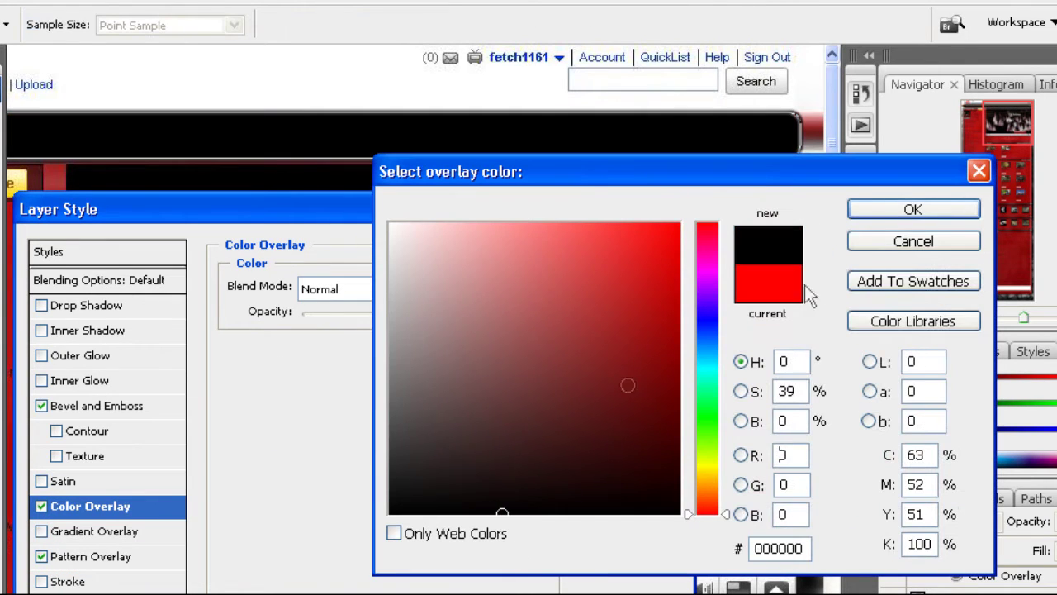
{"action": "left_click", "coordinate": [913, 210]}
{"action": "left_click_drag", "start_coordinate": [419, 318], "coordinate": [417, 322]}
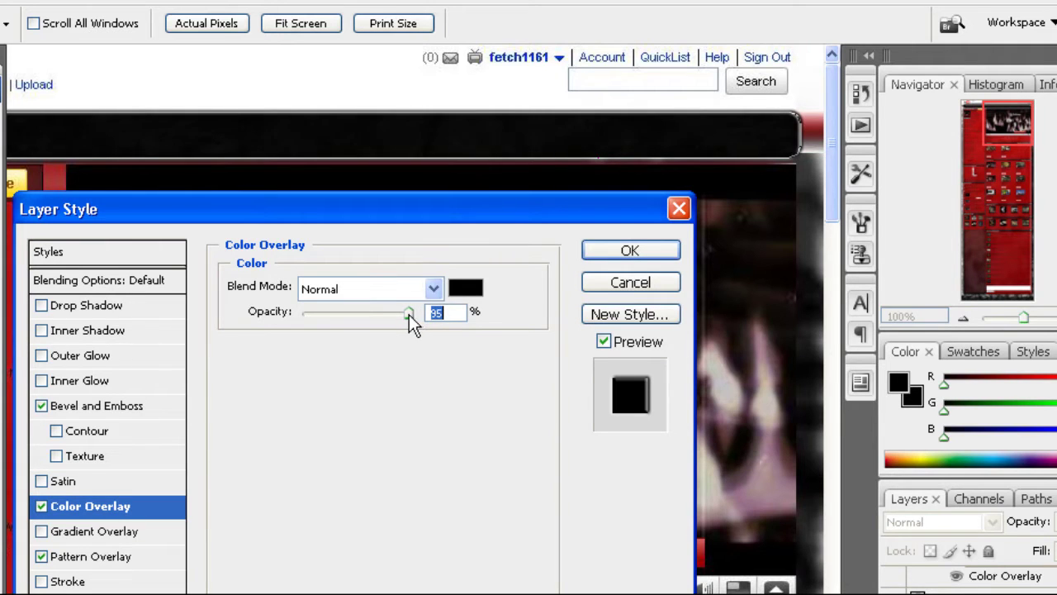
{"action": "left_click_drag", "start_coordinate": [411, 324], "coordinate": [406, 314]}
Step: Add an Inner Glow to the rounded bar and set its color to white (ffffff)
{"action": "left_click", "coordinate": [41, 381]}
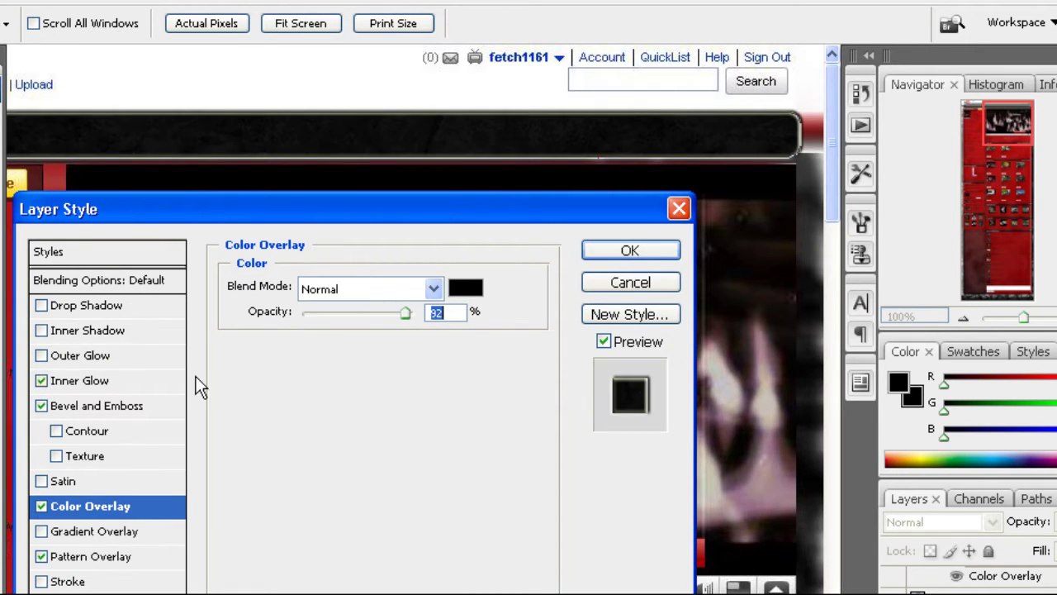
{"action": "left_click", "coordinate": [128, 386]}
{"action": "left_click", "coordinate": [280, 365]}
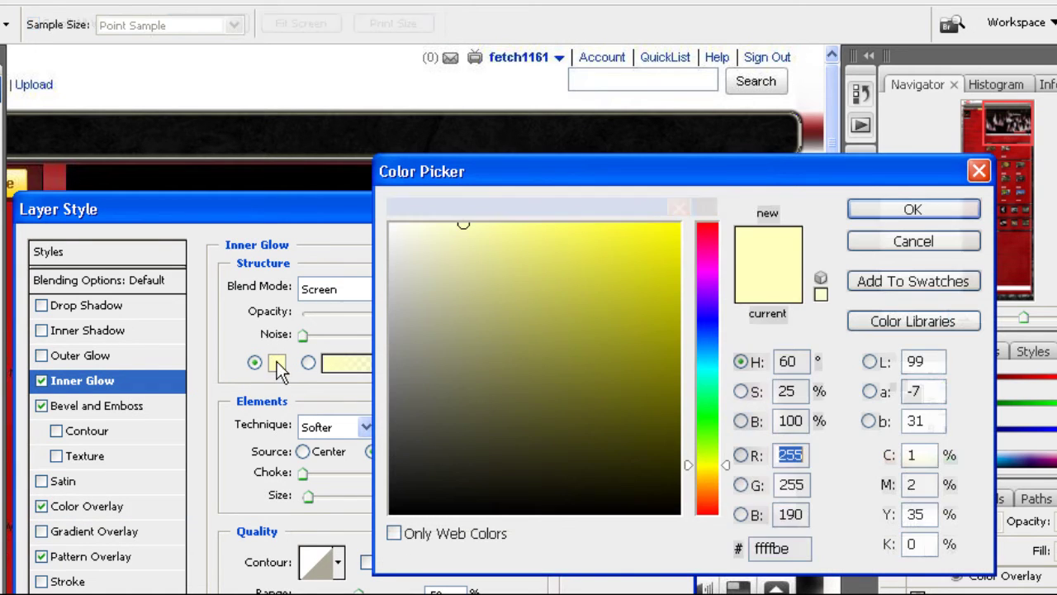
{"action": "left_click_drag", "start_coordinate": [462, 223], "coordinate": [126, 8]}
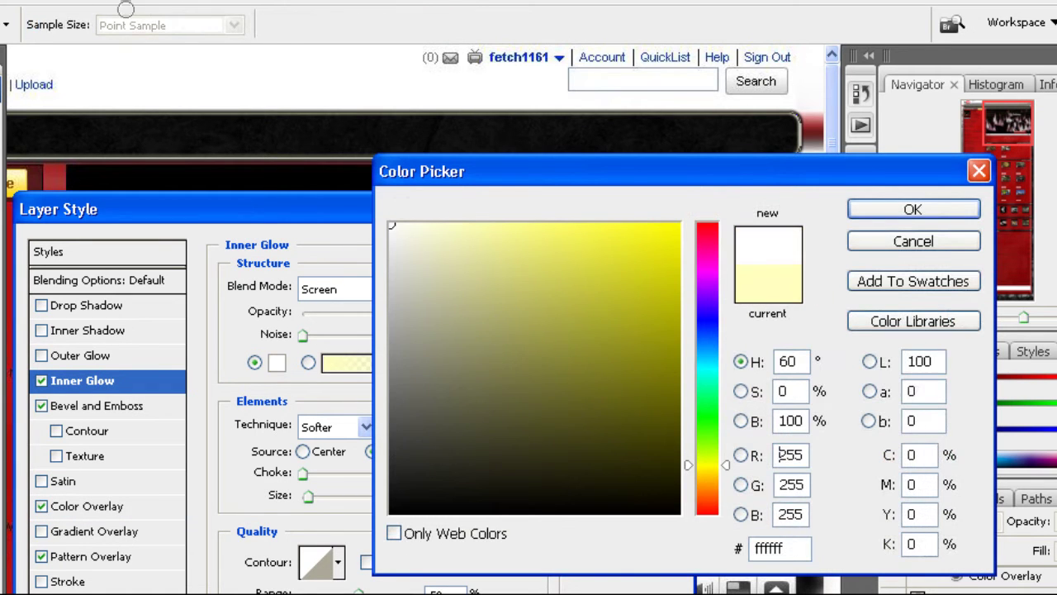
{"action": "left_click", "coordinate": [871, 216]}
Step: Set the inner glow to Normal blend mode, 100% opacity, 19% choke and 9 px size, and apply the layer style
{"action": "left_click_drag", "start_coordinate": [385, 307], "coordinate": [417, 309]}
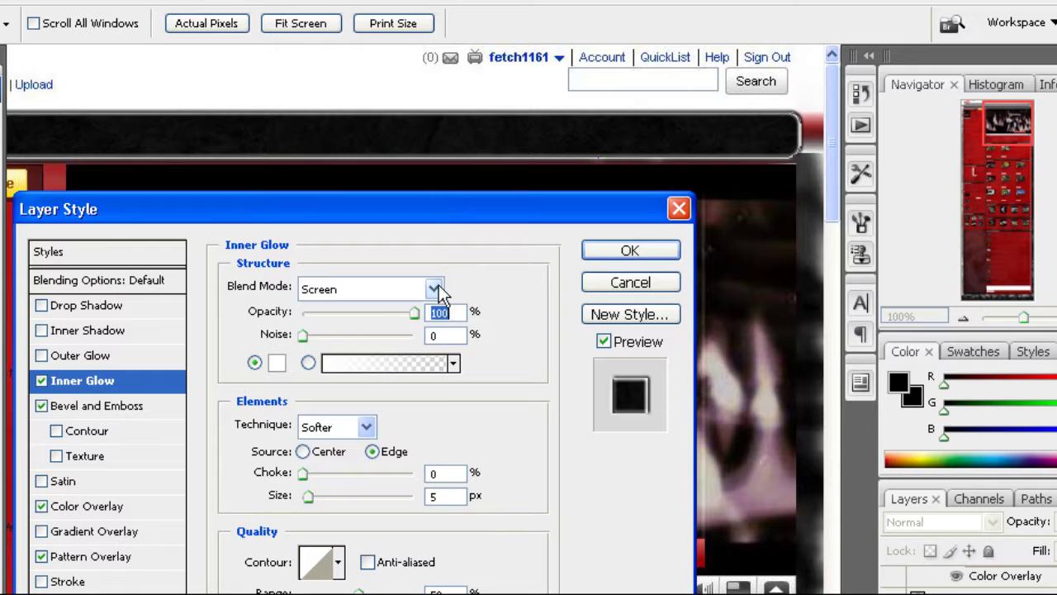
{"action": "left_click", "coordinate": [438, 287]}
{"action": "left_click", "coordinate": [413, 1]}
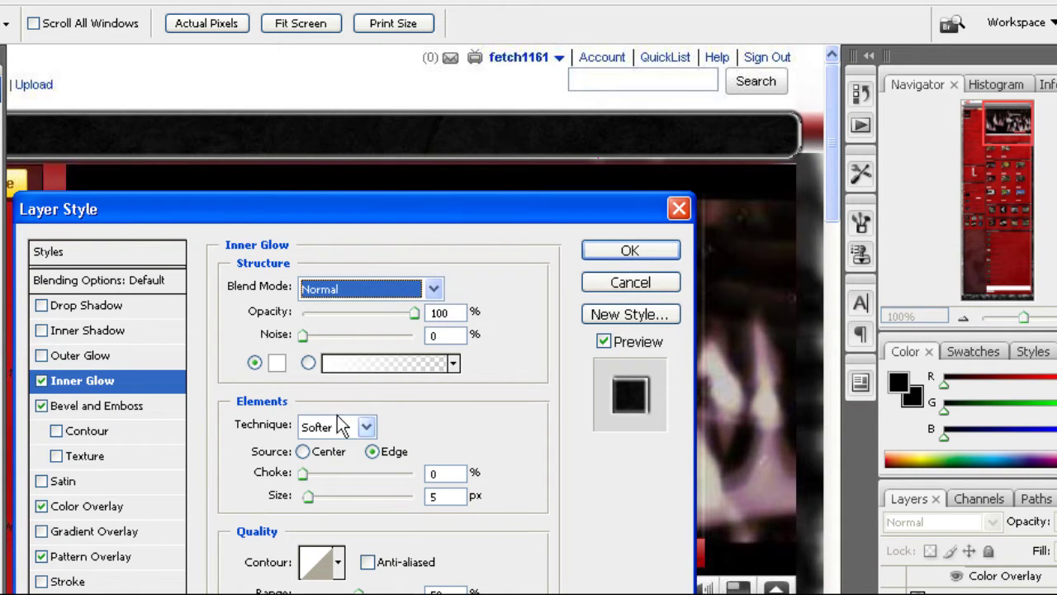
{"action": "left_click_drag", "start_coordinate": [307, 493], "coordinate": [324, 475]}
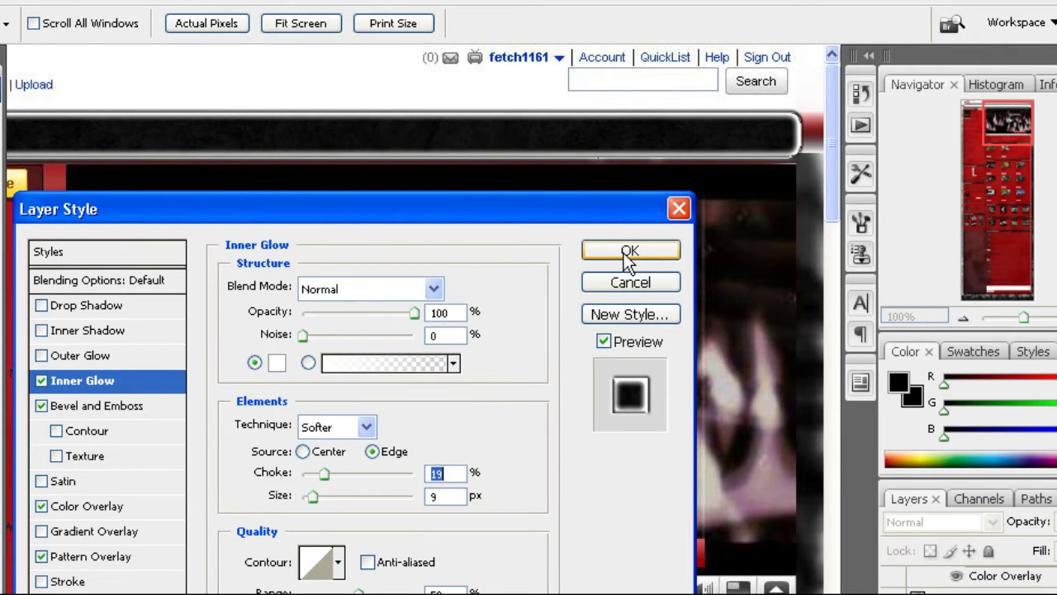
{"action": "left_click", "coordinate": [669, 253]}
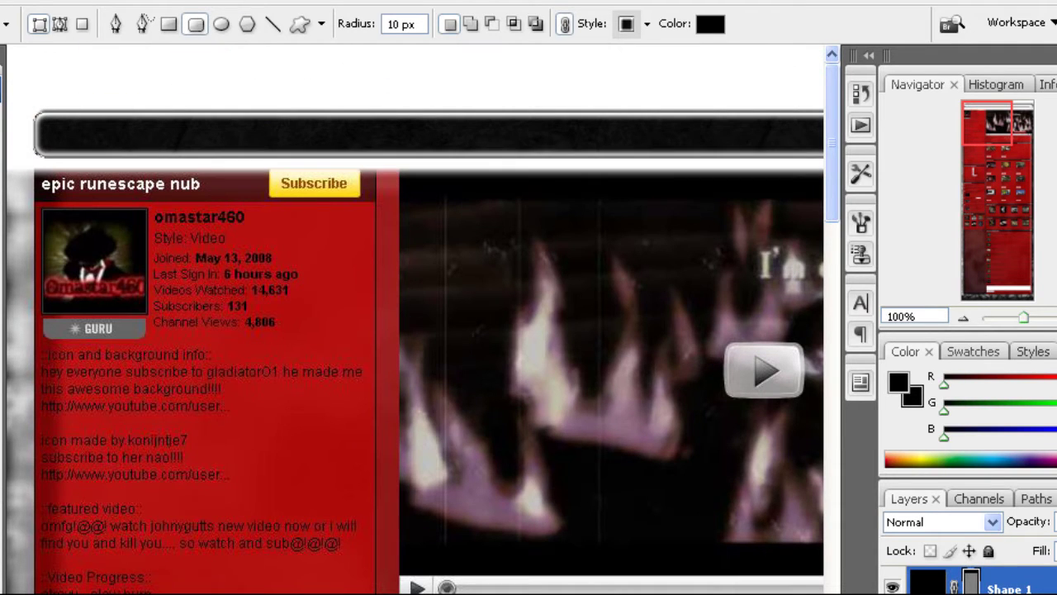
Step: Hide the Shape 1 bar to uncover the channel's navigation links beneath it
{"action": "left_click", "coordinate": [891, 587]}
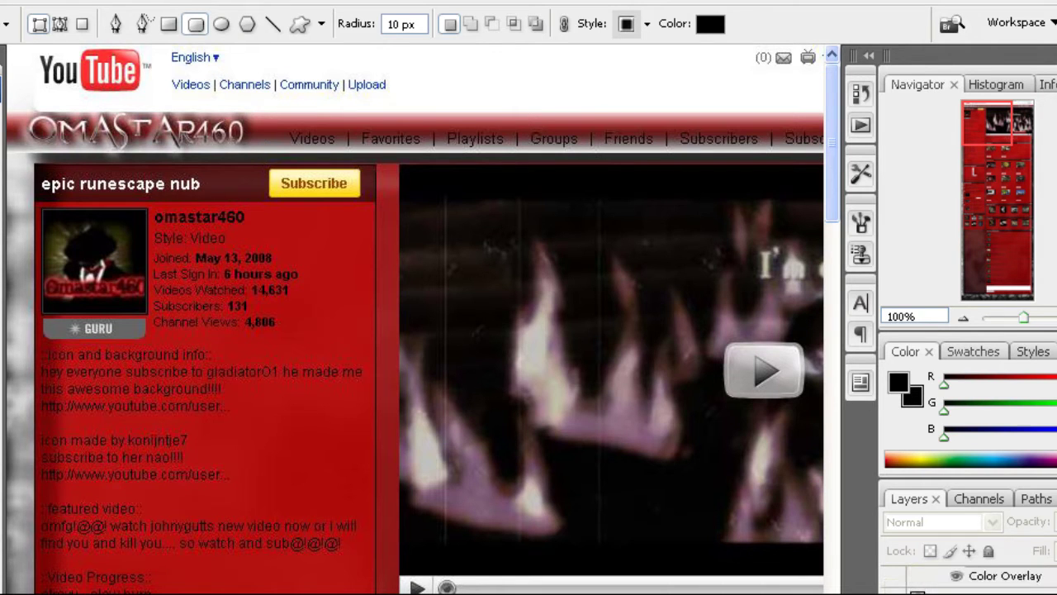
{"action": "scroll", "coordinate": [416, 320], "scroll_direction": "right", "scroll_amount": 4}
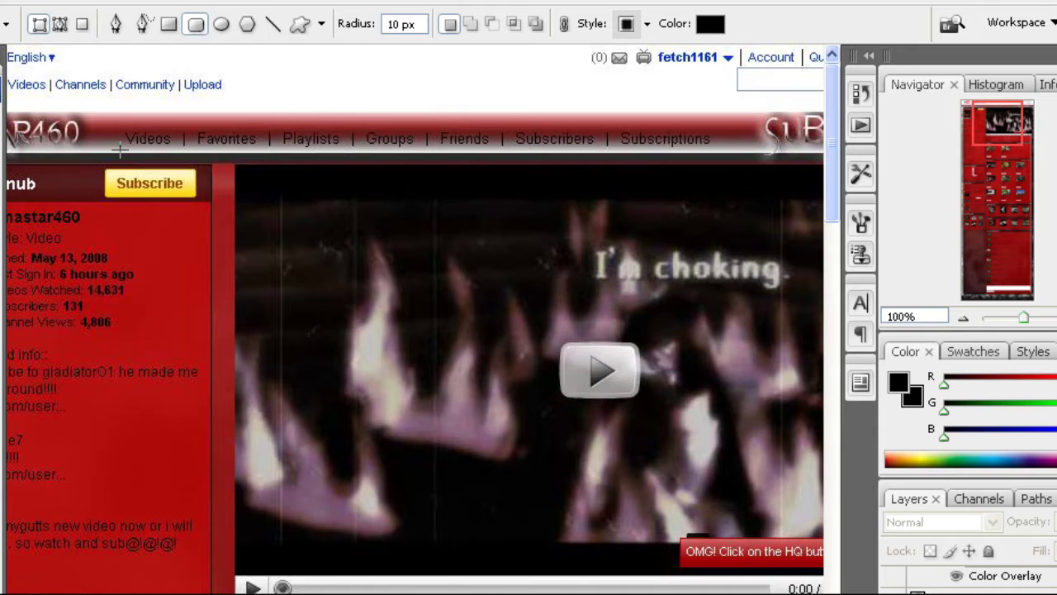
{"action": "left_click_drag", "start_coordinate": [121, 142], "coordinate": [726, 122]}
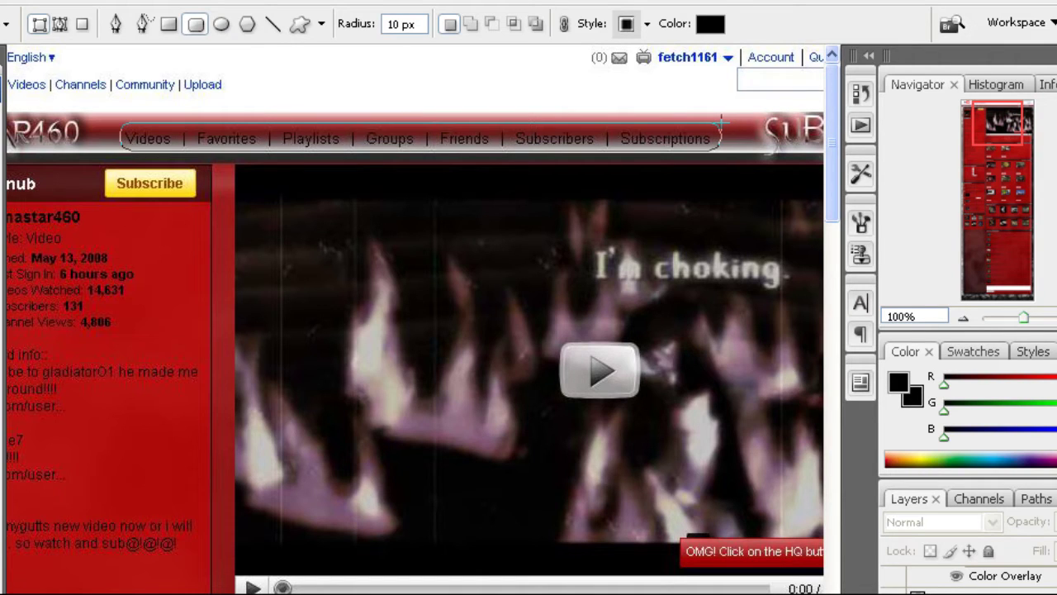
{"action": "left_click_drag", "start_coordinate": [718, 122], "coordinate": [716, 117]}
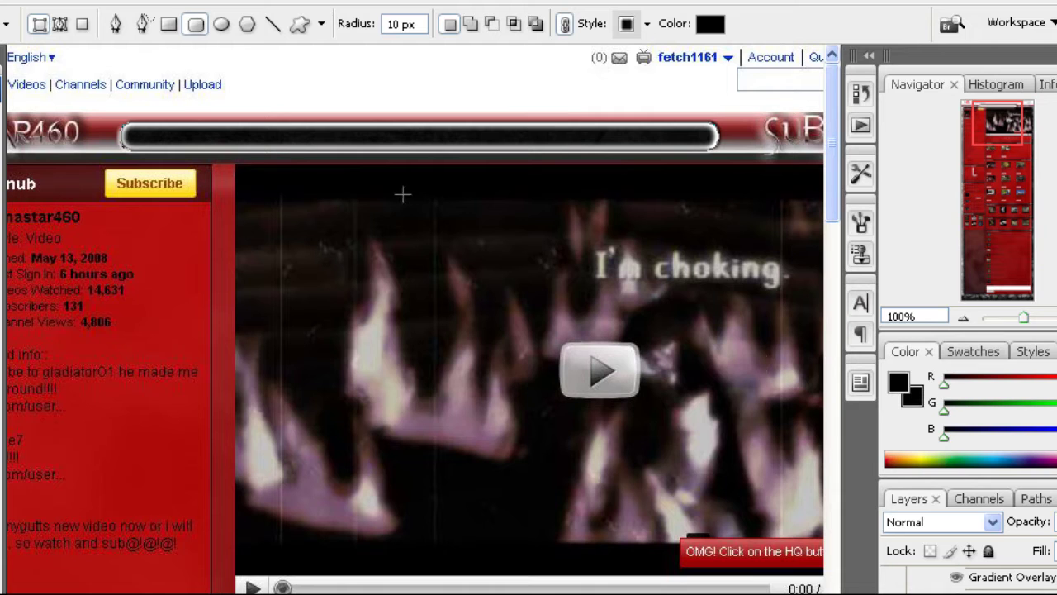
{"action": "left_click", "coordinate": [19, 2]}
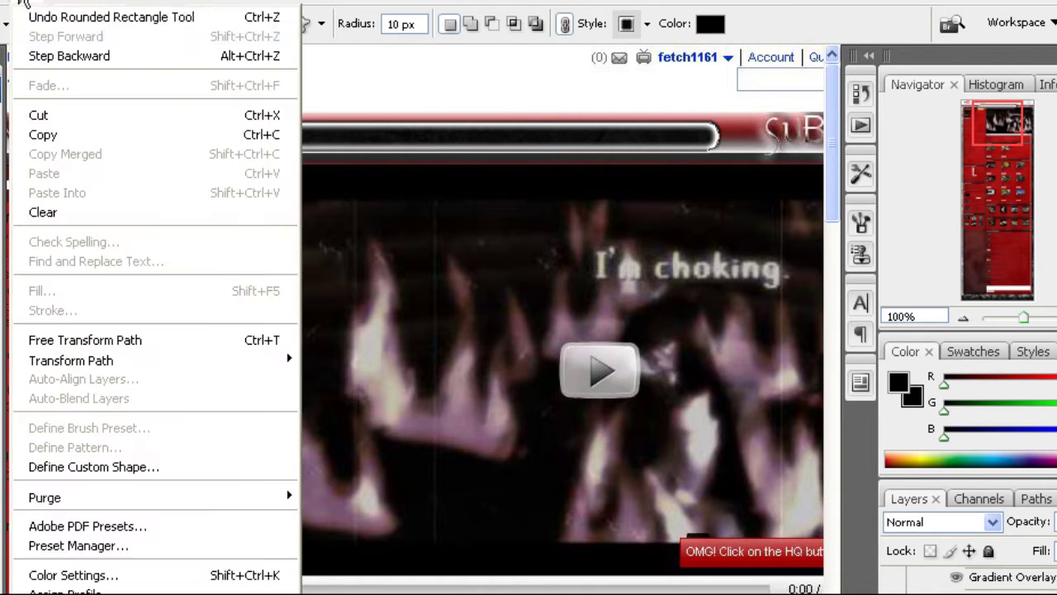
{"action": "left_click", "coordinate": [34, 54]}
Step: Draw a rounded rectangle with a 10 px radius around the links from Videos to Subscriptions, and show Shape 1 again
{"action": "left_click_drag", "start_coordinate": [120, 151], "coordinate": [717, 121]}
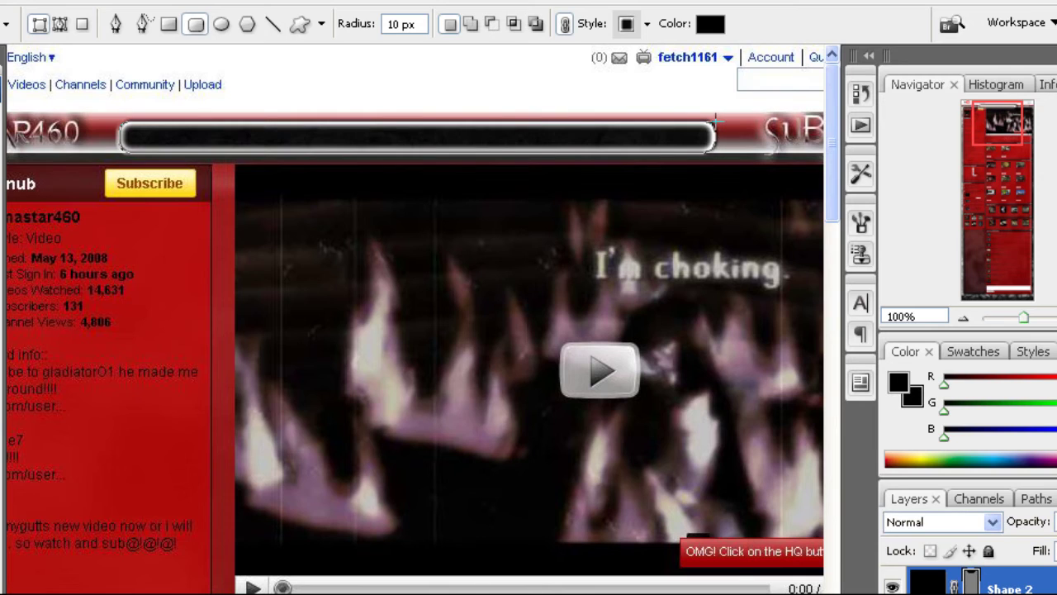
{"action": "left_click", "coordinate": [893, 593]}
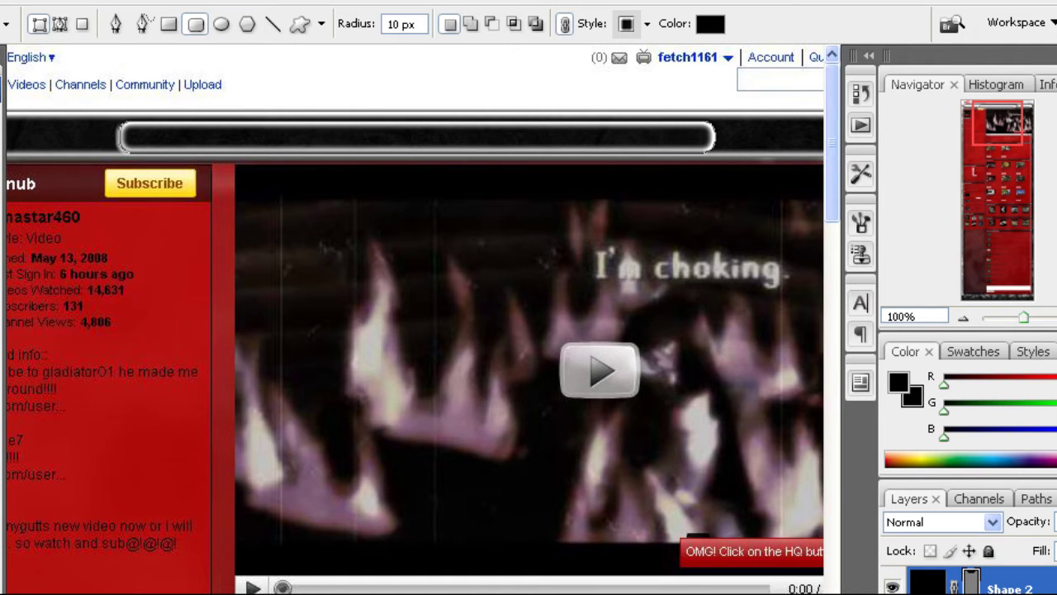
Step: Remove the Inner Glow from the Shape 2 rounded rectangle and apply the layer style
{"action": "double_click", "coordinate": [1009, 589]}
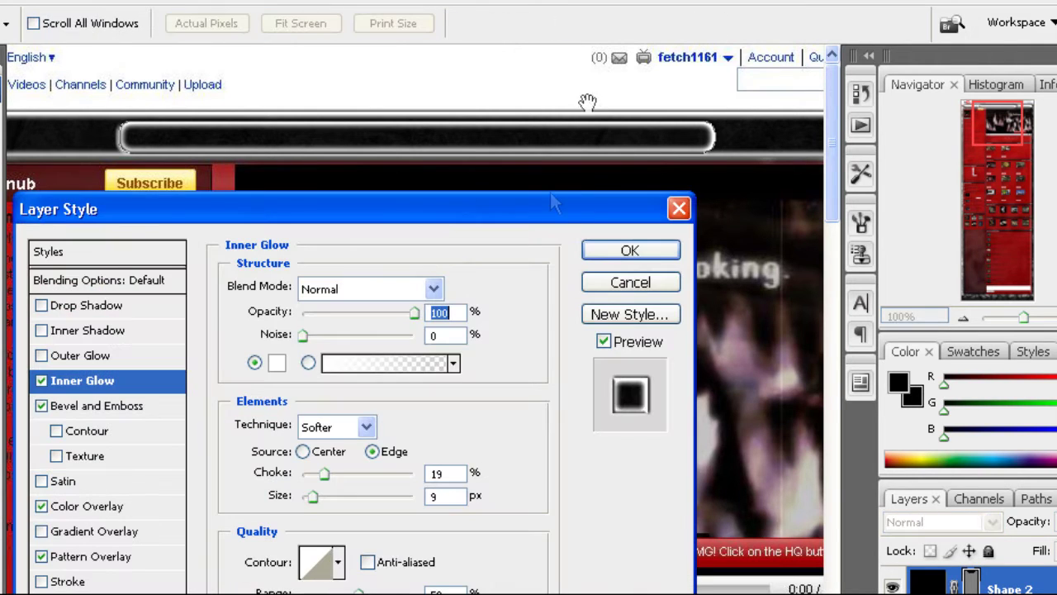
{"action": "left_click", "coordinate": [40, 381]}
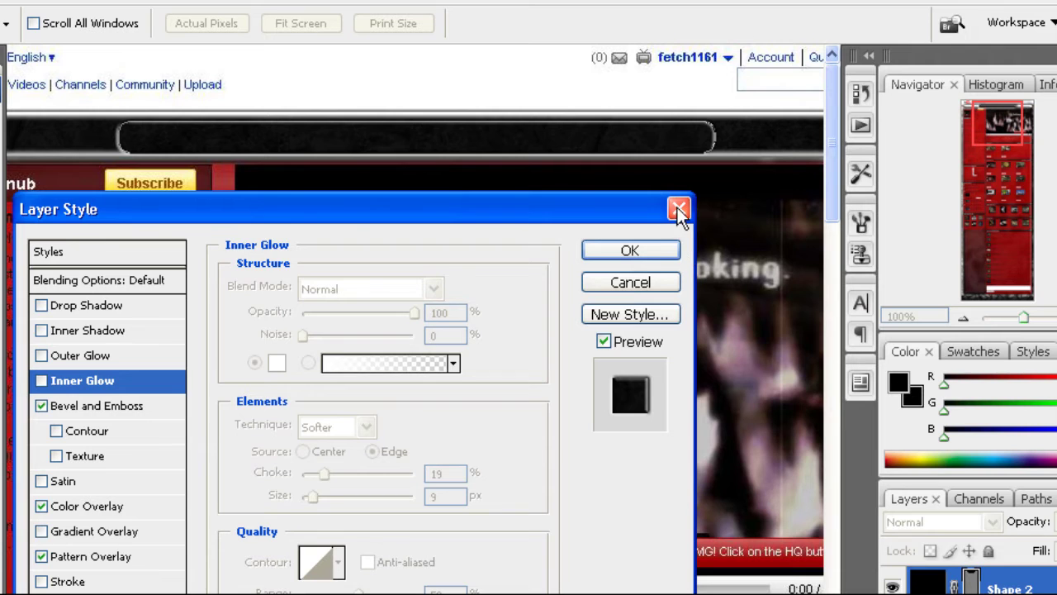
{"action": "left_click", "coordinate": [630, 250]}
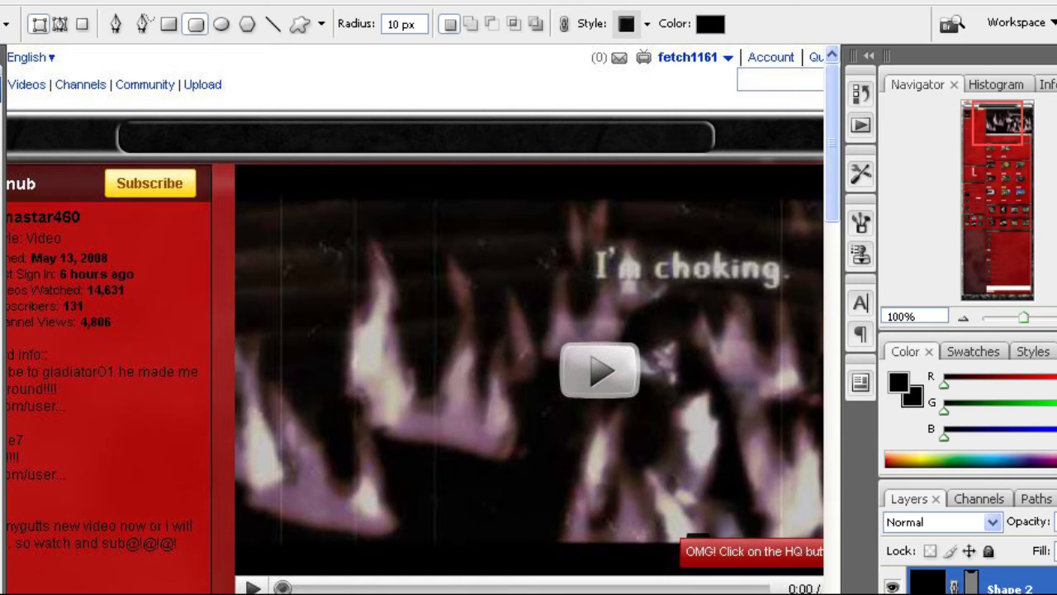
Step: Nudge the Shape 2 rounded rectangle slightly right and up within the navigation bar
{"action": "key", "text": "v"}
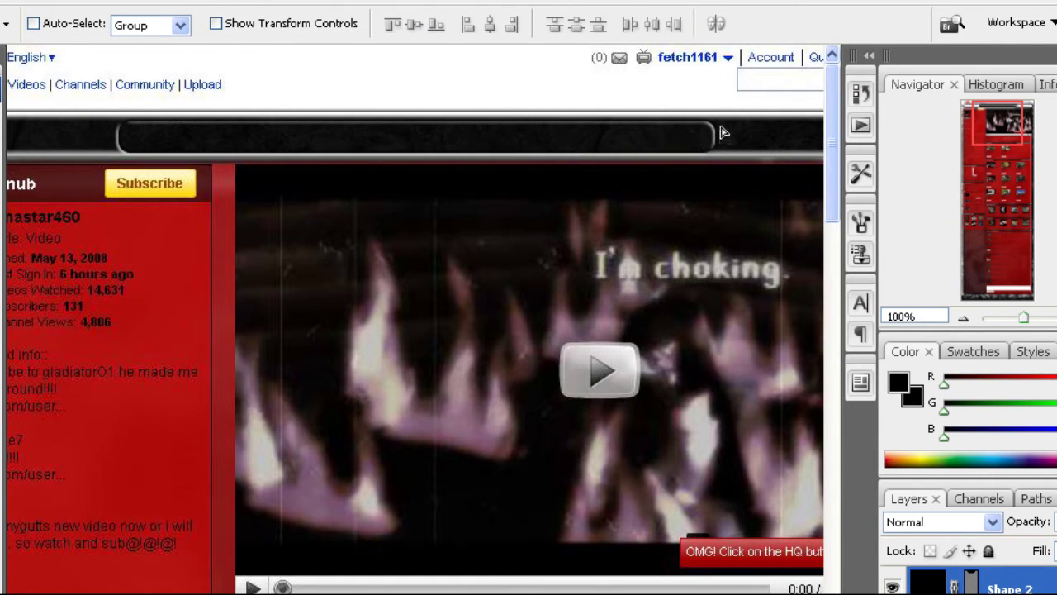
{"action": "key", "text": "Right"}
{"action": "key", "text": "Right"}
{"action": "key", "text": "Up"}
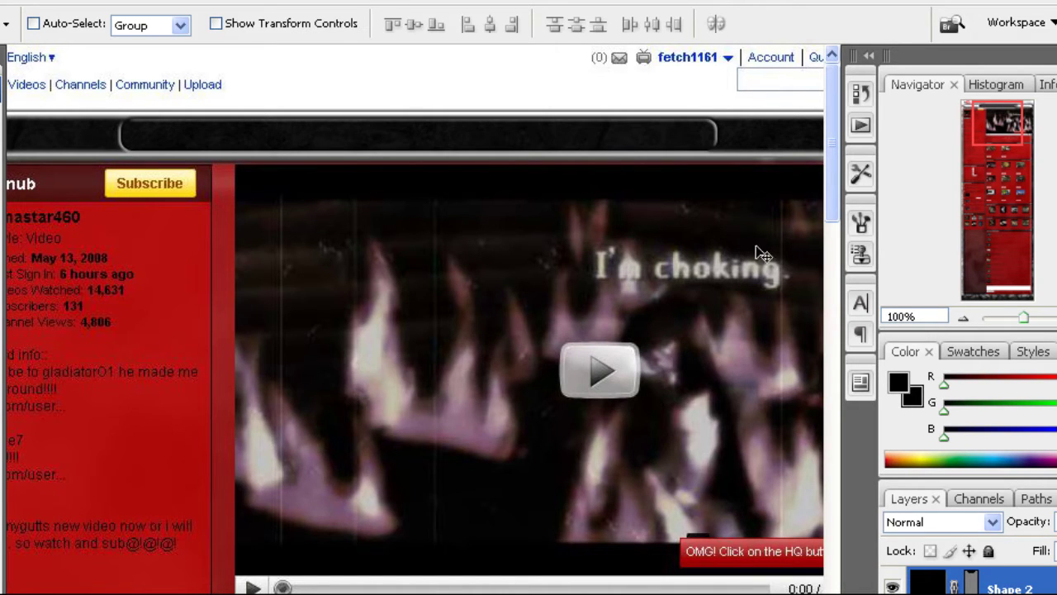
Step: Hide both rounded bars and examine the original header and the Featured and Videos sections of the channel page
{"action": "left_click_drag", "start_coordinate": [1039, 320], "coordinate": [1024, 322]}
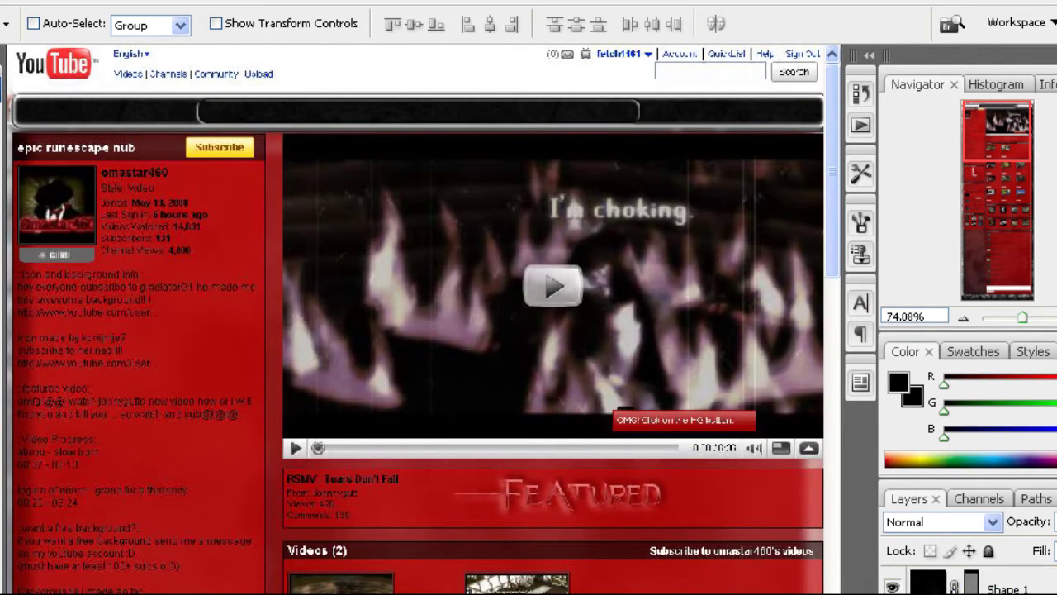
{"action": "left_click", "coordinate": [892, 586]}
{"action": "left_click", "coordinate": [892, 593]}
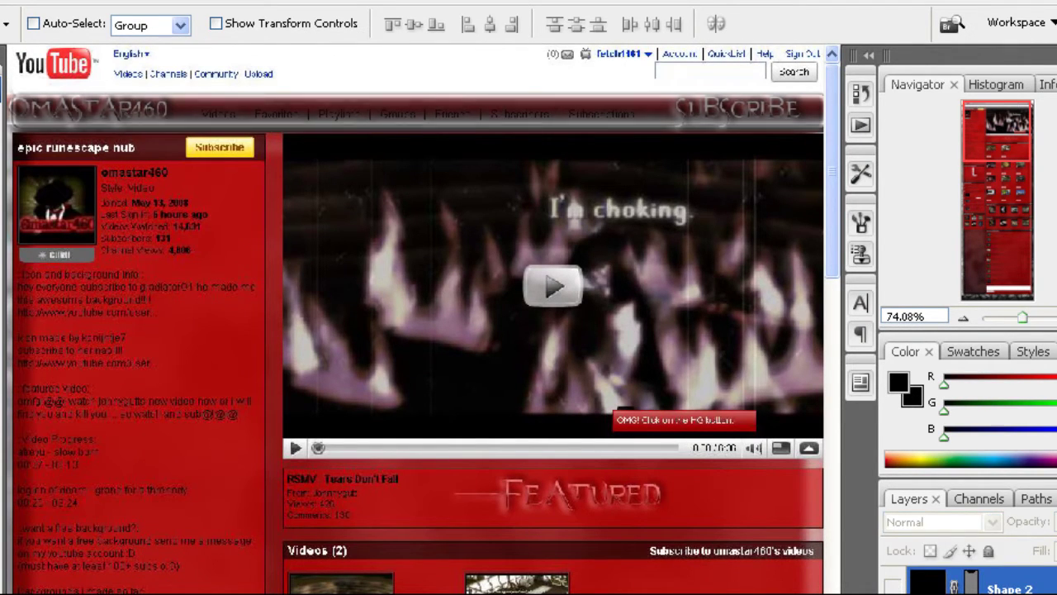
{"action": "left_click", "coordinate": [892, 593]}
{"action": "scroll", "coordinate": [891, 591], "scroll_direction": "down", "scroll_amount": 1}
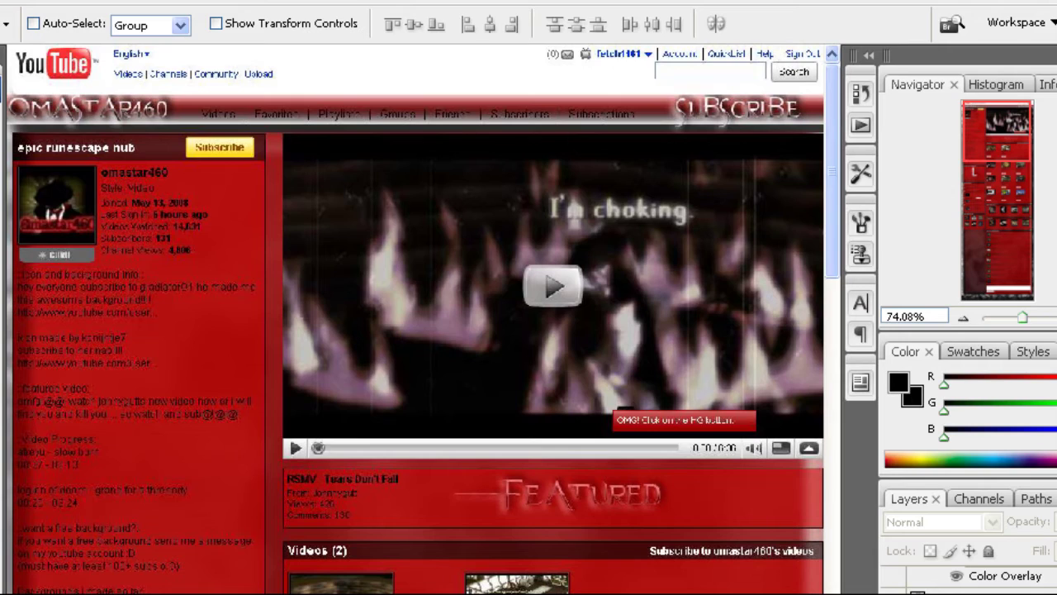
{"action": "left_click_drag", "start_coordinate": [1024, 319], "coordinate": [1022, 322]}
{"action": "left_click_drag", "start_coordinate": [1015, 176], "coordinate": [991, 170]}
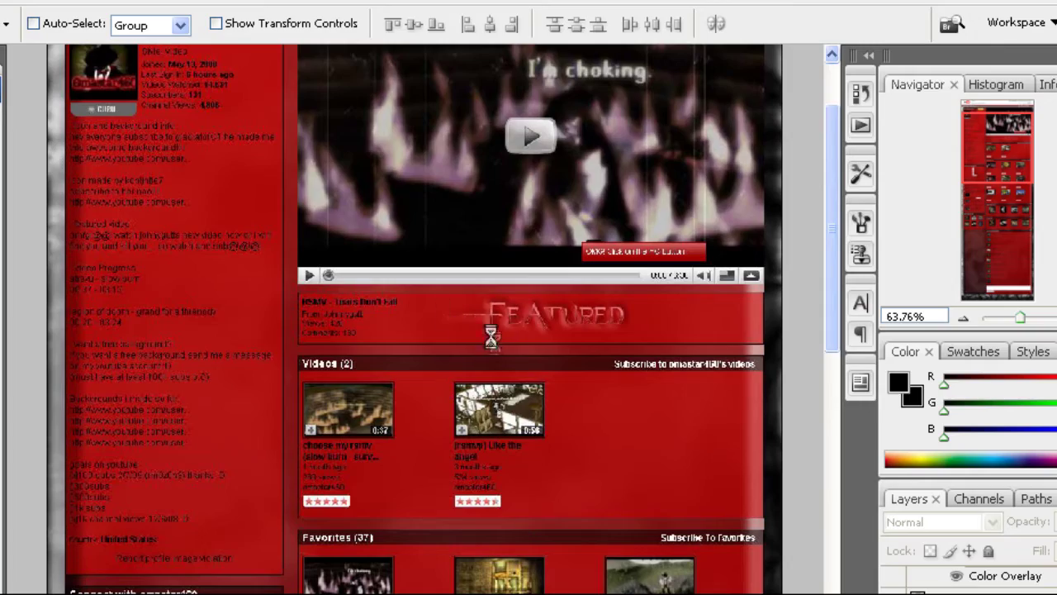
Step: Add the letters of the channel name as white text in the bar before the inner rounded rectangle, and reduce their font size
{"action": "key", "text": "t"}
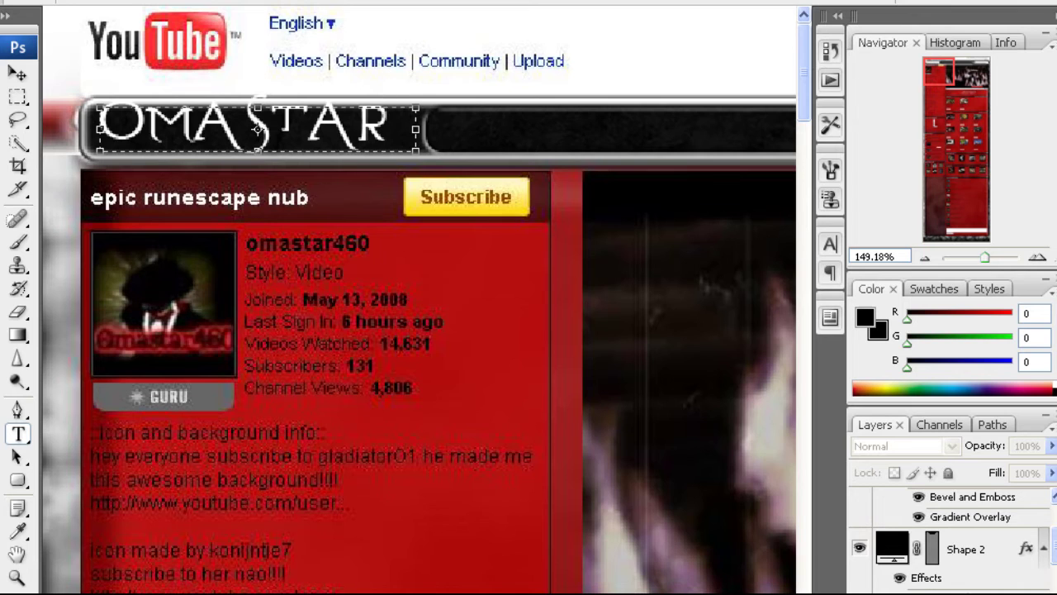
{"action": "left_click_drag", "start_coordinate": [381, 95], "coordinate": [89, 97]}
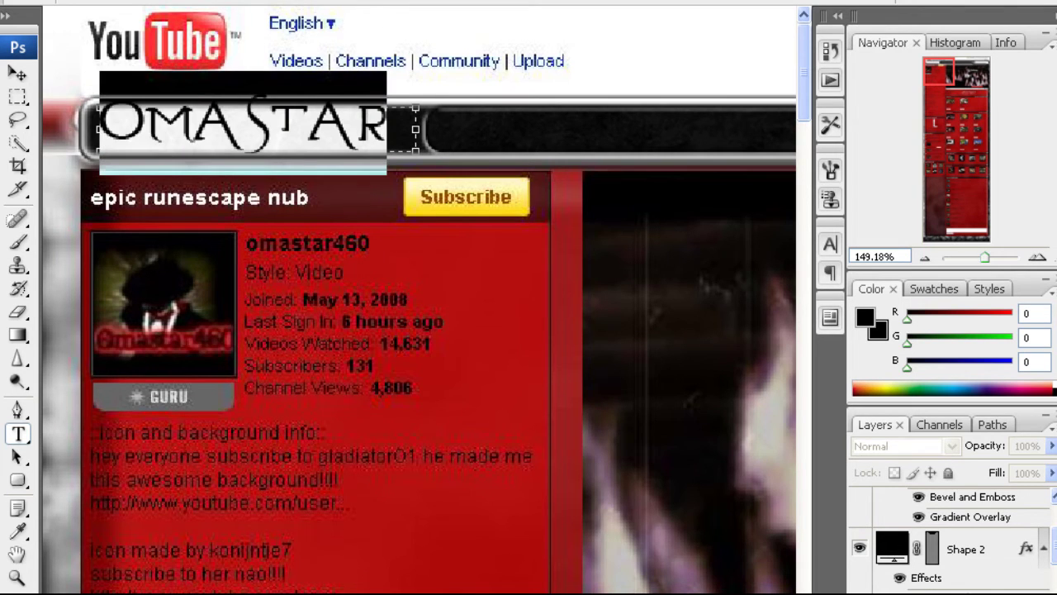
{"action": "key", "text": "Down"}
{"action": "key", "text": "Down"}
{"action": "key", "text": "Down"}
{"action": "key", "text": "Down"}
{"action": "key", "text": "Down"}
{"action": "key", "text": "Down"}
{"action": "key", "text": "Down"}
{"action": "key", "text": "Down"}
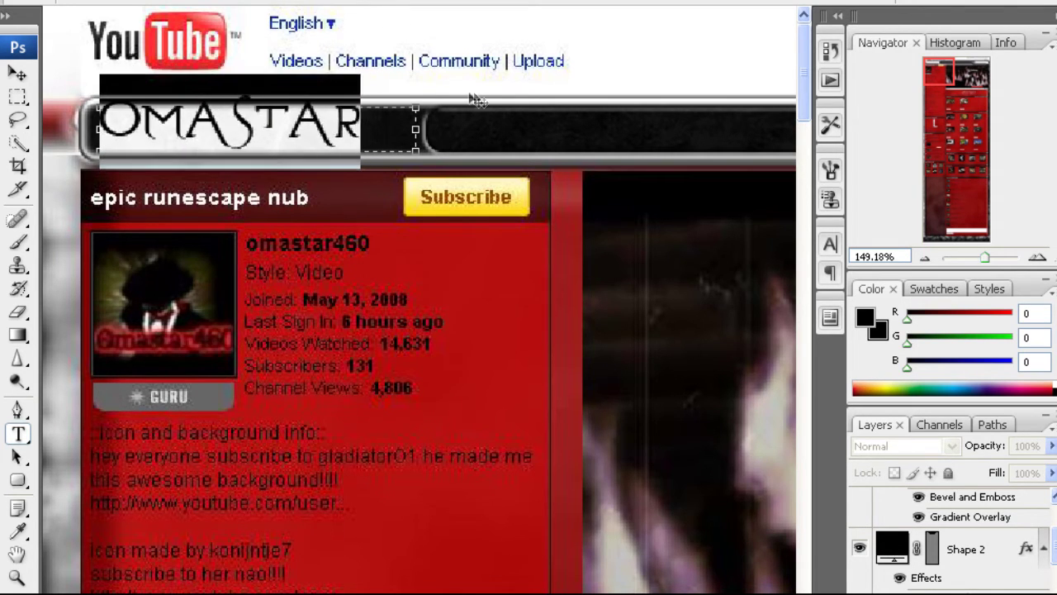
Step: Complete the channel name with its digits and tighten the text to fit before the inner rounded rectangle
{"action": "left_click", "coordinate": [379, 130]}
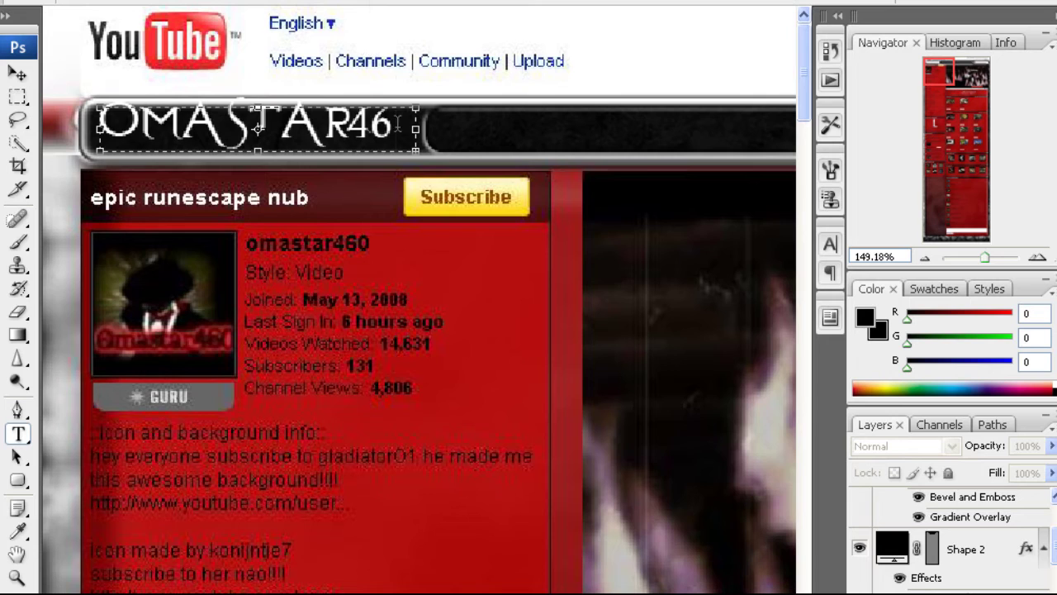
{"action": "left_click_drag", "start_coordinate": [398, 124], "coordinate": [104, 127]}
{"action": "key", "text": "alt+Left"}
{"action": "key", "text": "alt+Left"}
{"action": "key", "text": "alt+Left"}
{"action": "key", "text": "alt+Left"}
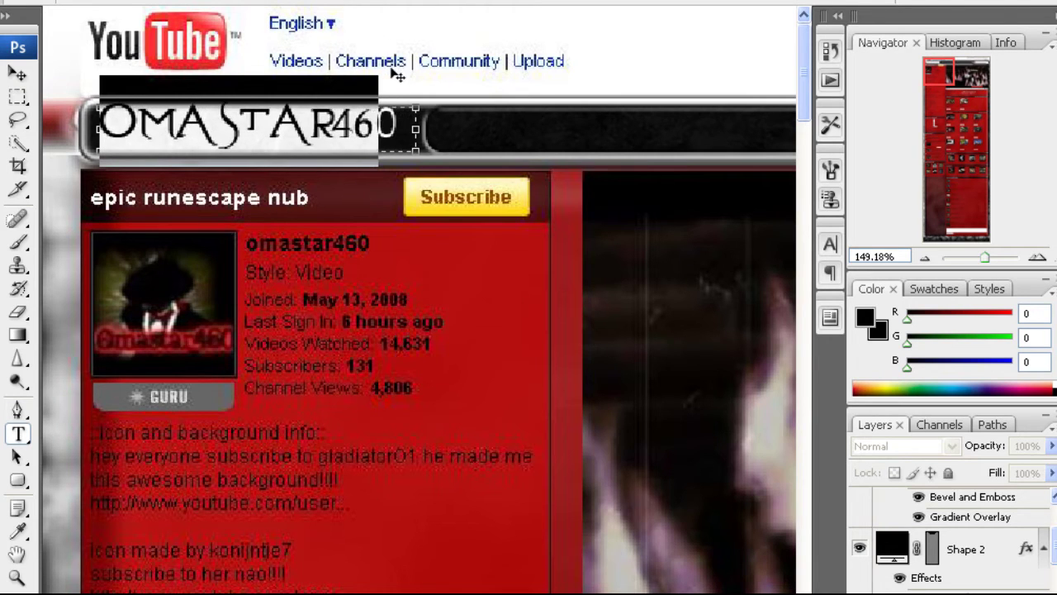
Step: Reduce the font size of the channel name's last digit and move the text slightly down in the bar
{"action": "left_click_drag", "start_coordinate": [397, 122], "coordinate": [379, 122]}
{"action": "key", "text": "ctrl+shift+comma"}
{"action": "key", "text": "ctrl+shift+comma"}
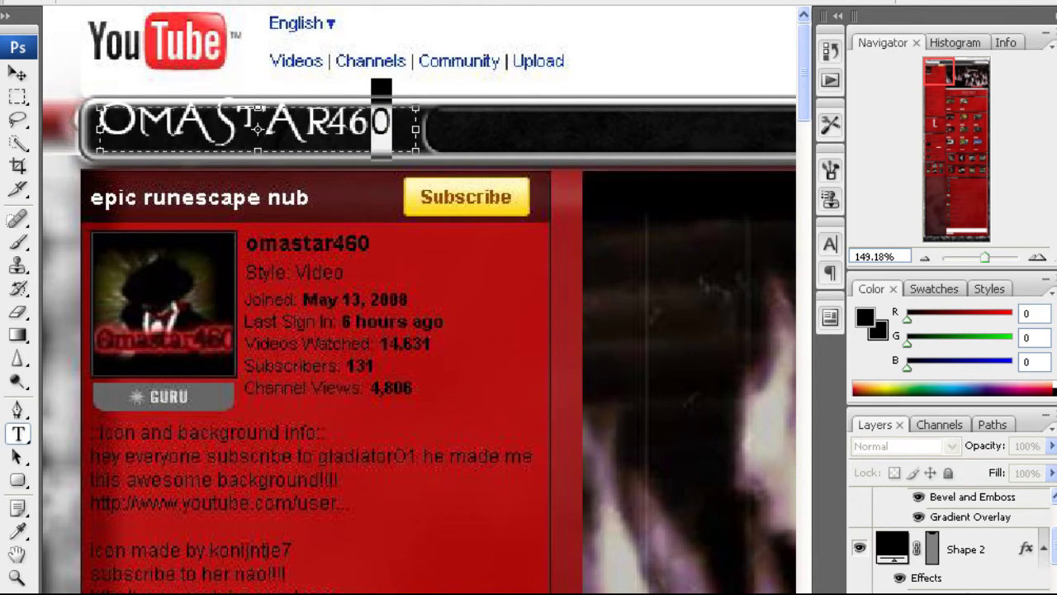
{"action": "left_click_drag", "start_coordinate": [451, 45], "coordinate": [451, 52]}
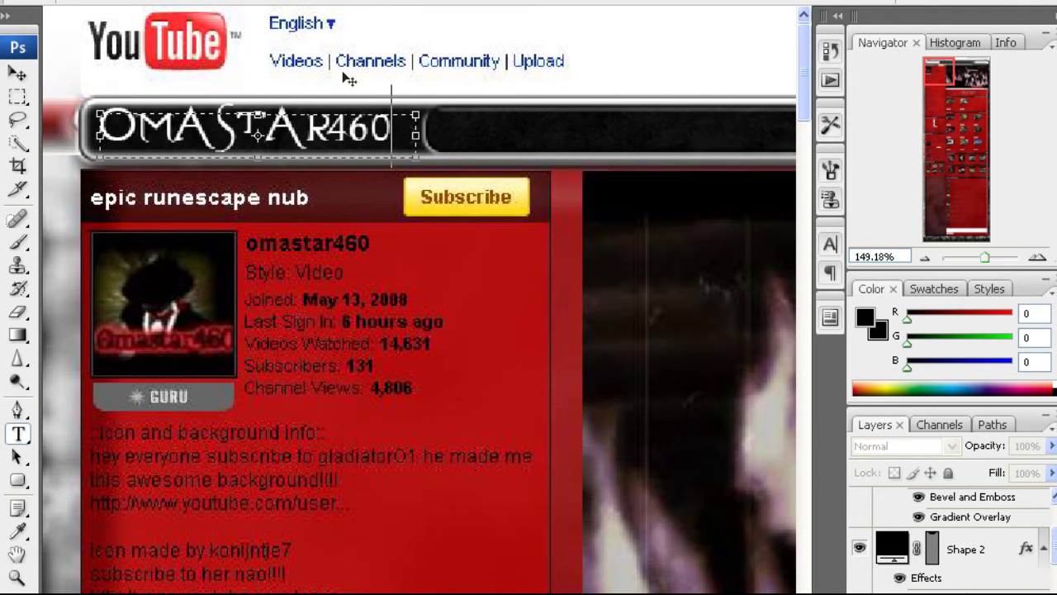
Step: Add a black-to-white linear Gradient Overlay and a Bevel and Emboss effect to the channel name text, changing the bevel style
{"action": "left_click", "coordinate": [138, 0]}
{"action": "mouse_move", "coordinate": [188, 65]}
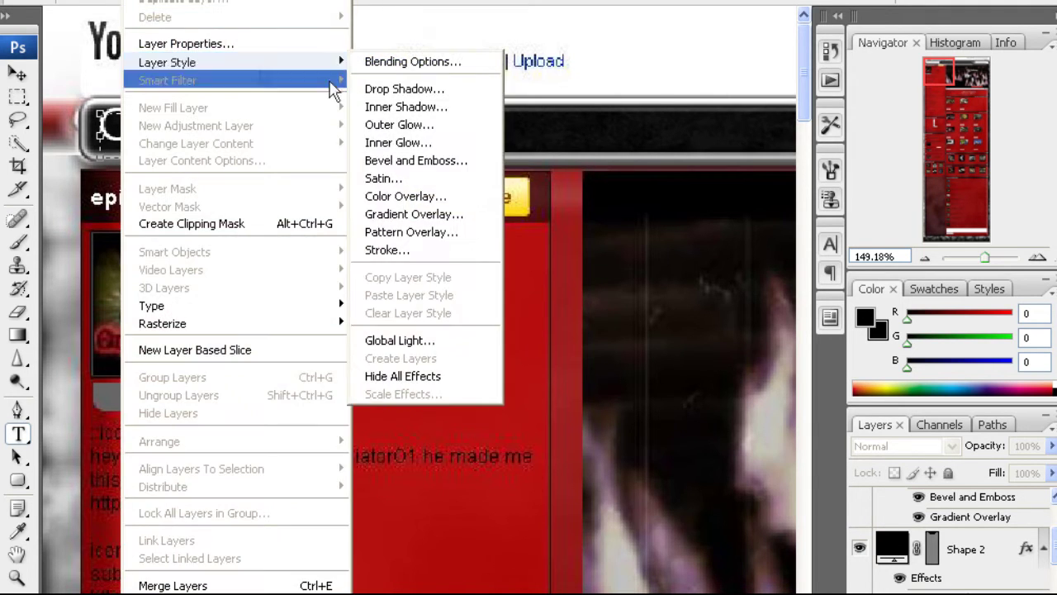
{"action": "left_click", "coordinate": [413, 214]}
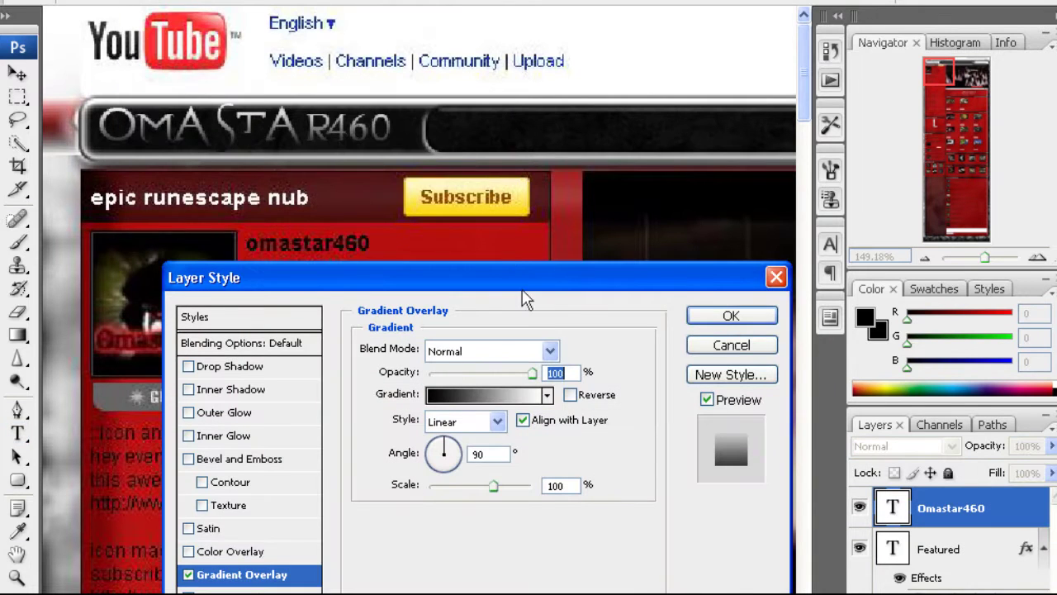
{"action": "left_click", "coordinate": [248, 459]}
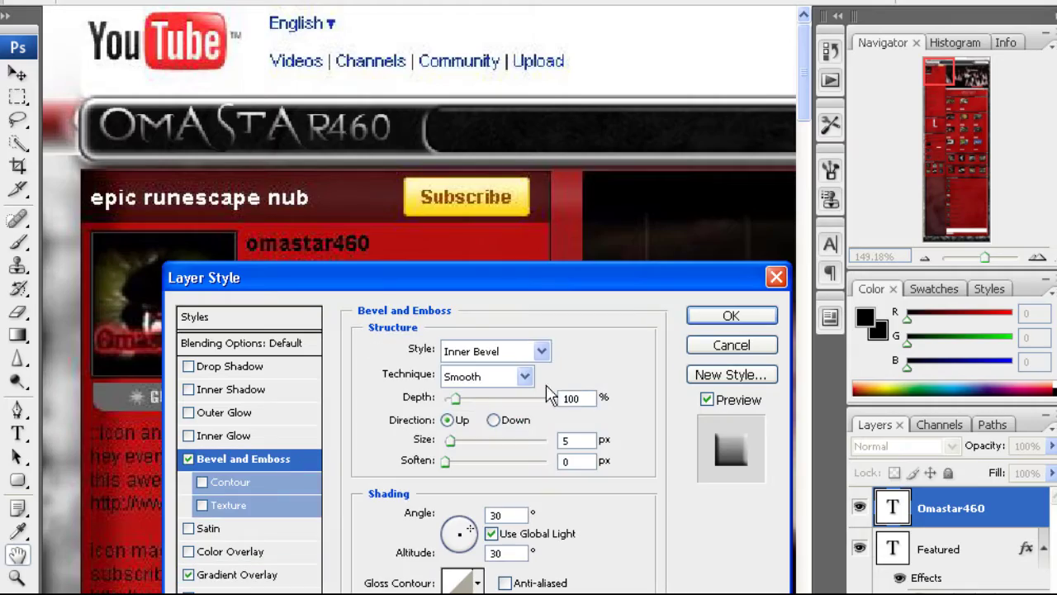
{"action": "left_click", "coordinate": [540, 352]}
{"action": "left_click", "coordinate": [525, 422]}
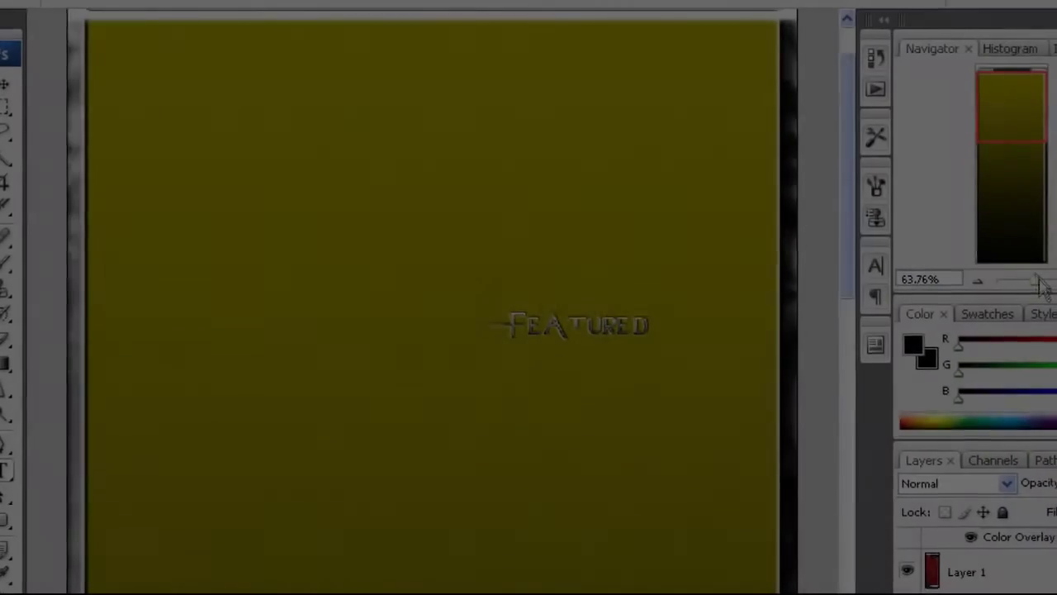
Step: Paint the background's side margins solid black with a hard round brush at 2500 px diameter and 100% hardness
{"action": "left_click_drag", "start_coordinate": [993, 264], "coordinate": [985, 266]}
{"action": "left_click_drag", "start_coordinate": [1049, 295], "coordinate": [1046, 295]}
{"action": "mouse_move", "coordinate": [1034, 128]}
{"action": "left_mouse_down"}
{"action": "mouse_move", "coordinate": [1033, 212]}
{"action": "mouse_move", "coordinate": [1034, 124]}
{"action": "left_mouse_up"}
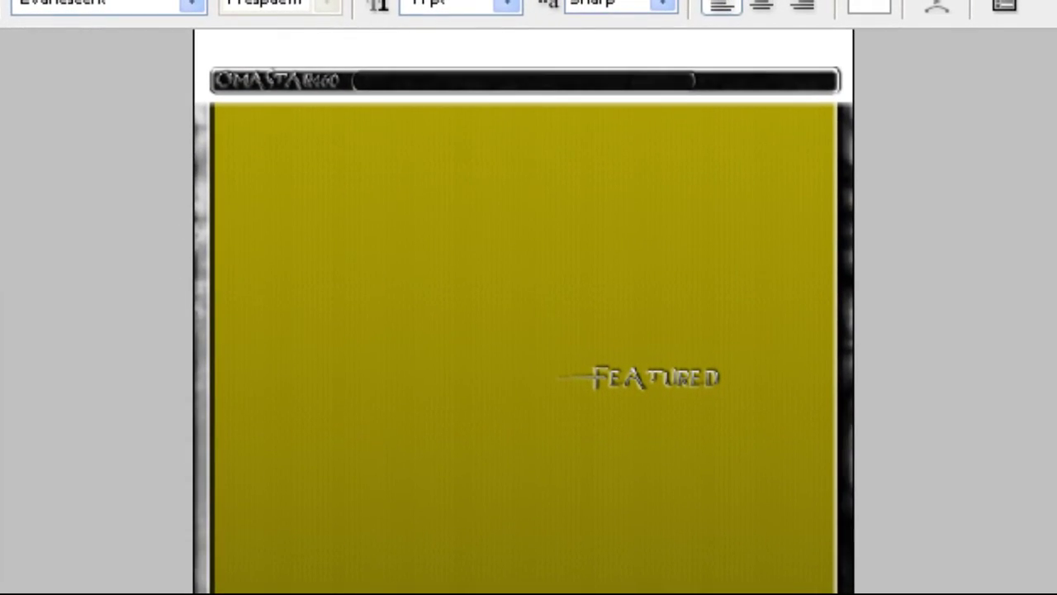
{"action": "key", "text": "b"}
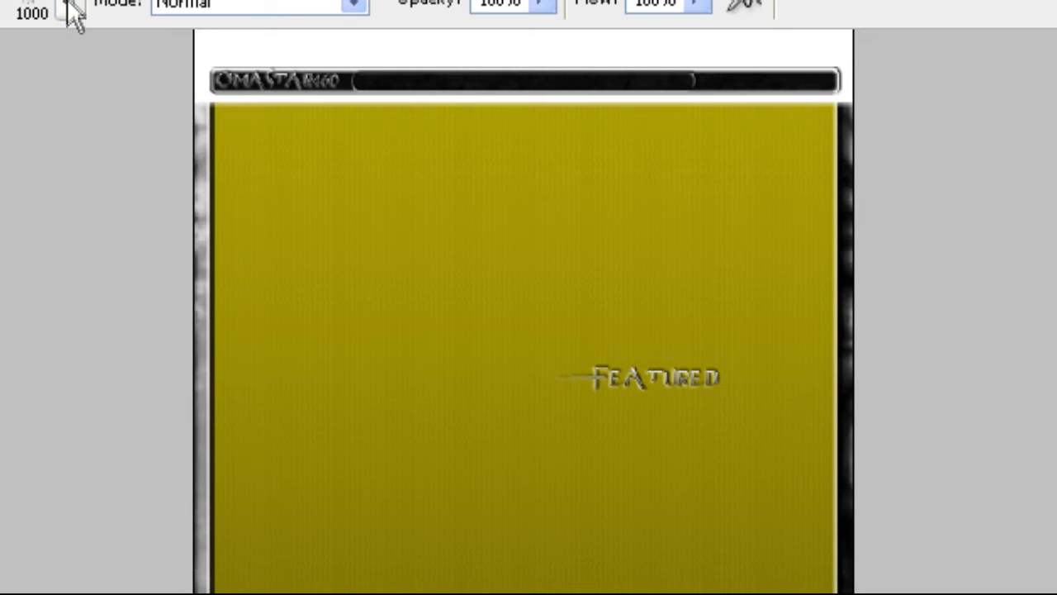
{"action": "left_click", "coordinate": [67, 7]}
{"action": "left_click", "coordinate": [16, 351]}
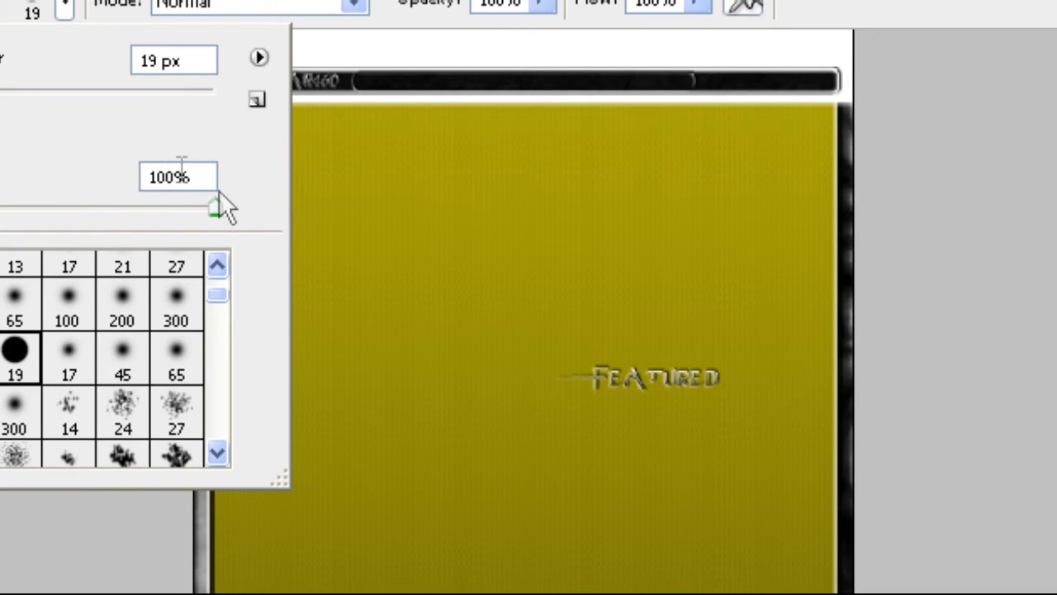
{"action": "key", "text": "Return"}
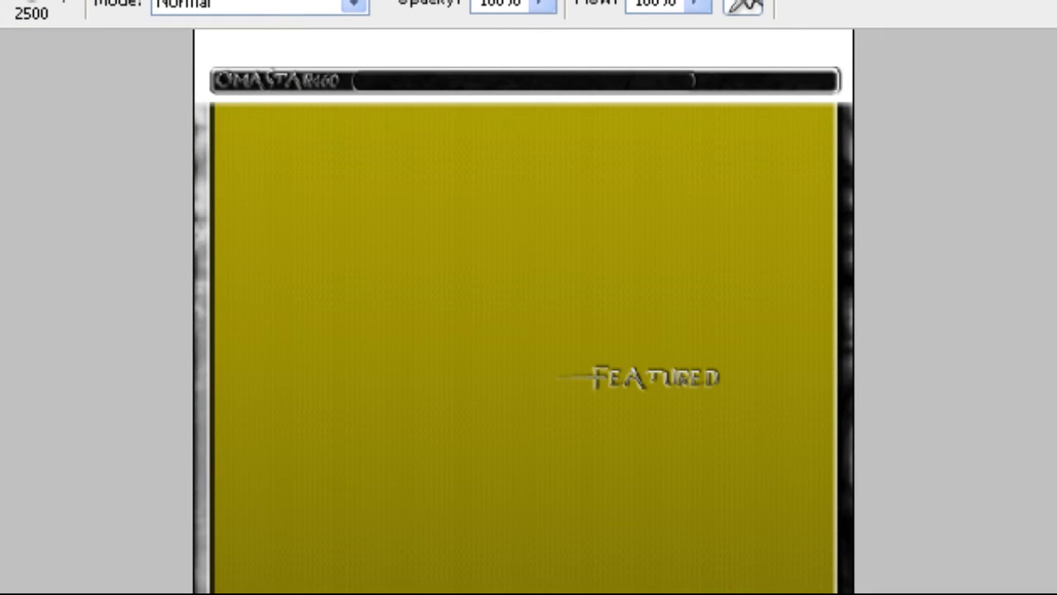
{"action": "left_click", "coordinate": [522, 528]}
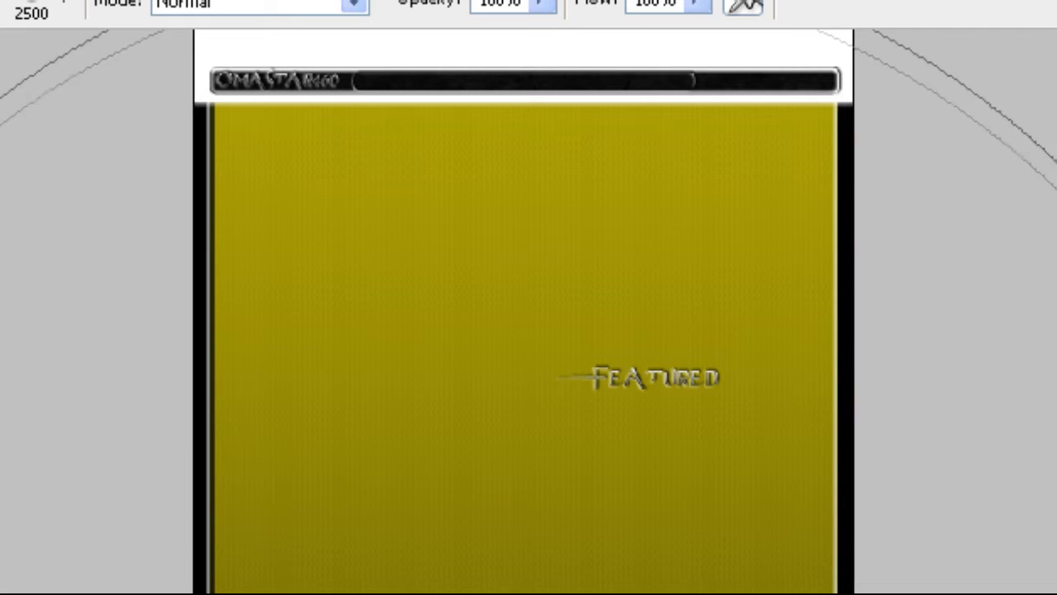
Step: Stamp white splatter marks onto the black side margins of the Background layer, using the 198 px splatter brush on one margin
{"action": "scroll", "coordinate": [521, 528], "scroll_direction": "down", "scroll_amount": 3}
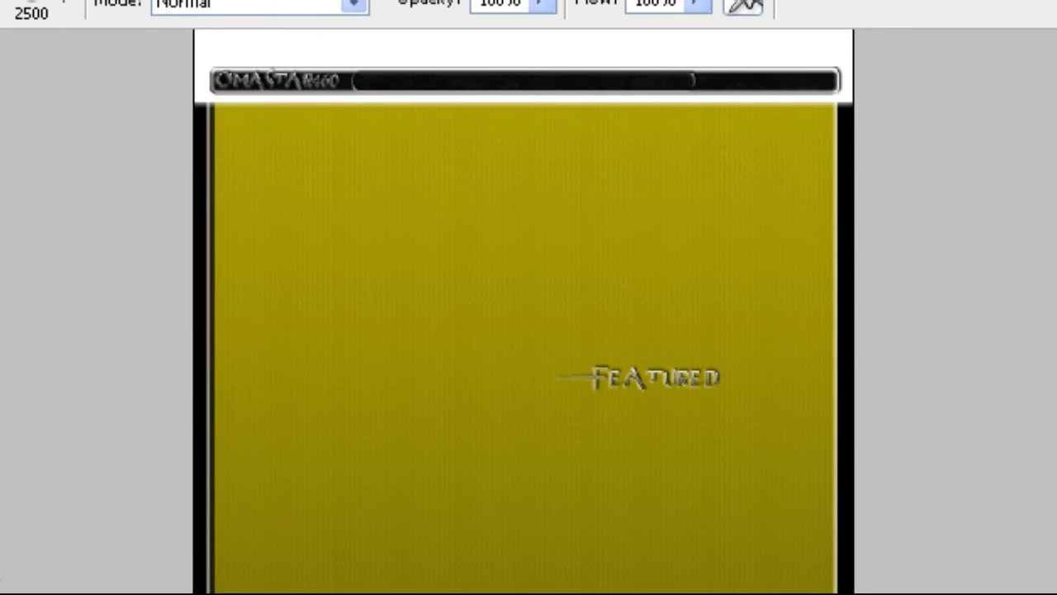
{"action": "left_click", "coordinate": [63, 9]}
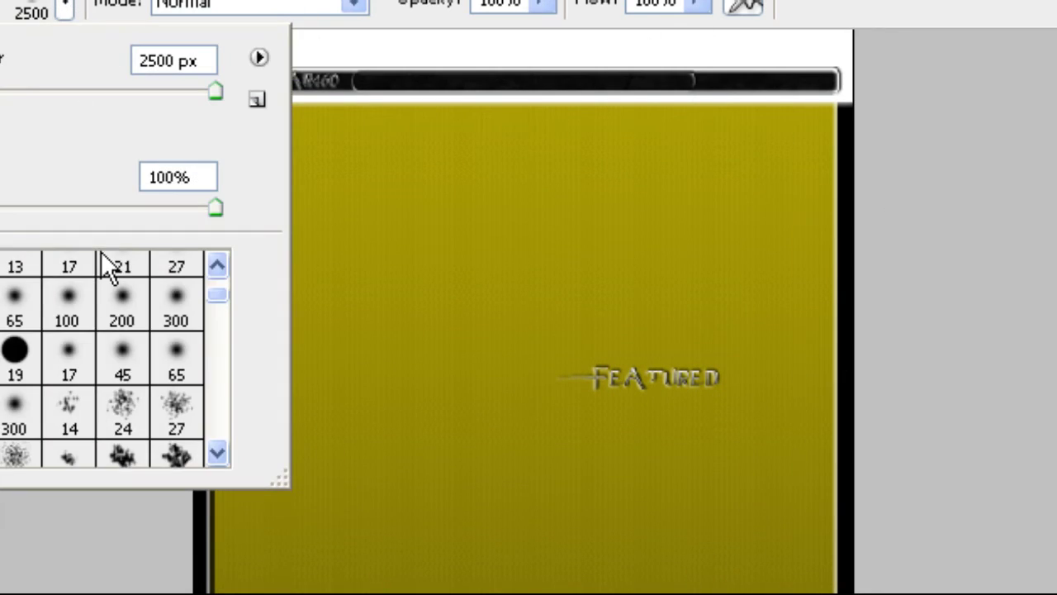
{"action": "scroll", "coordinate": [101, 380], "scroll_direction": "down", "scroll_amount": 8}
{"action": "scroll", "coordinate": [100, 379], "scroll_direction": "down", "scroll_amount": 10}
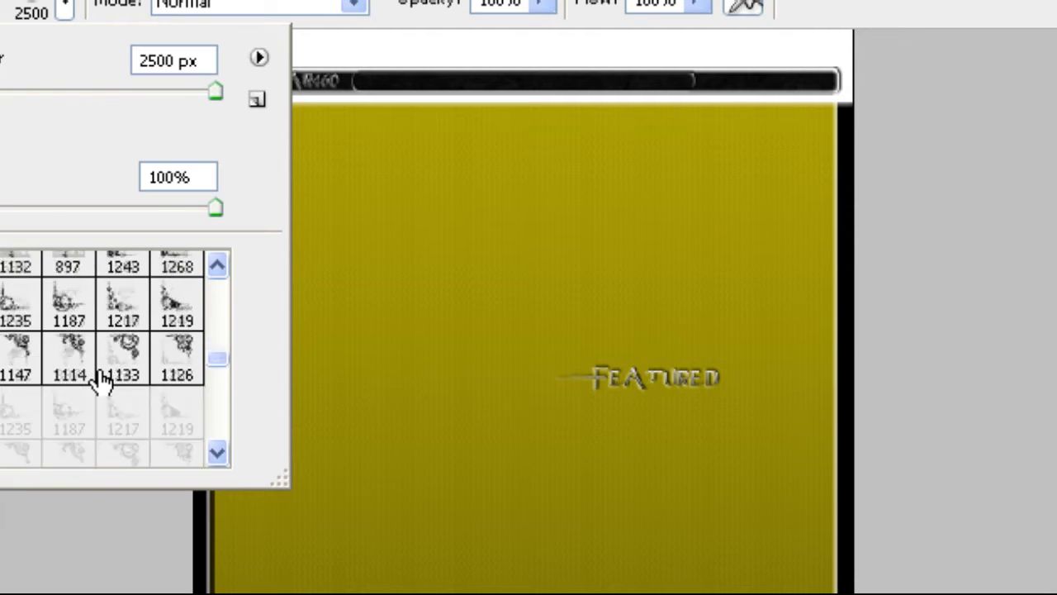
{"action": "scroll", "coordinate": [101, 380], "scroll_direction": "down", "scroll_amount": 3}
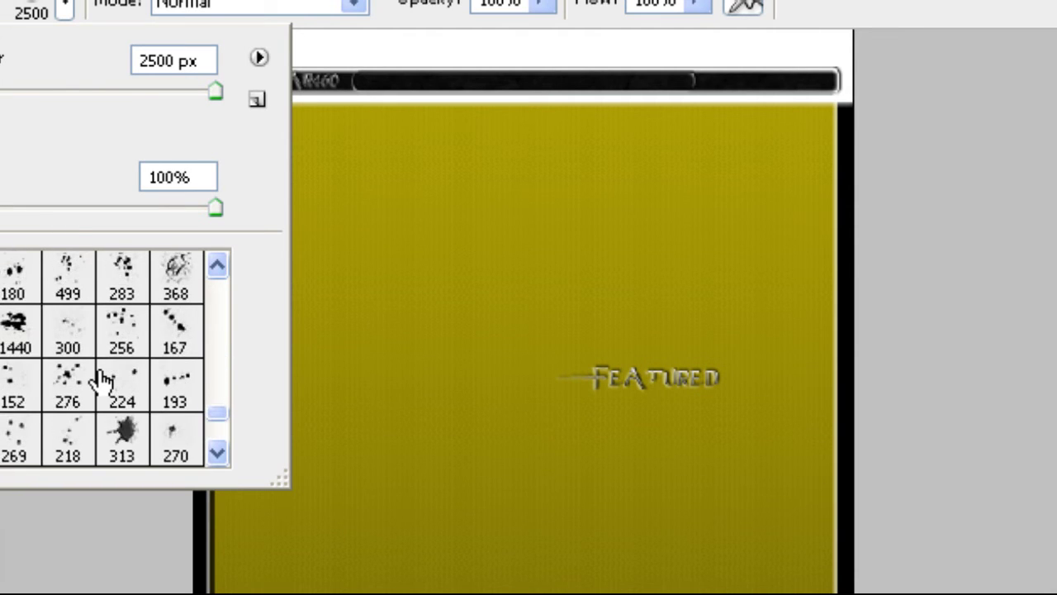
{"action": "scroll", "coordinate": [99, 373], "scroll_direction": "up", "scroll_amount": 3}
{"action": "scroll", "coordinate": [49, 396], "scroll_direction": "down", "scroll_amount": 3}
{"action": "left_click", "coordinate": [121, 335]}
{"action": "left_click", "coordinate": [701, 405]}
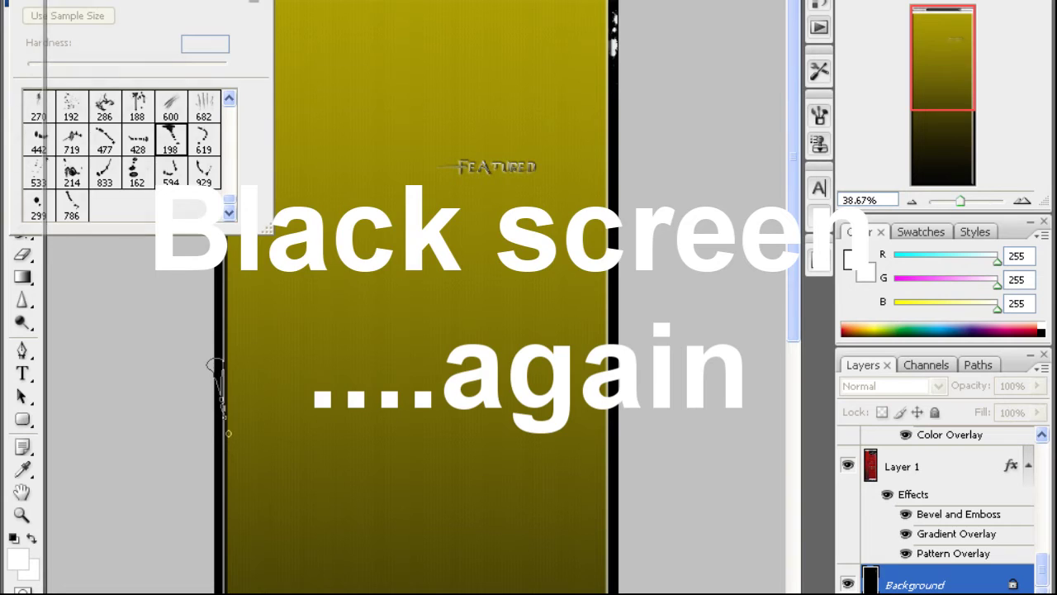
{"action": "left_click", "coordinate": [219, 388]}
Step: Stamp the 600 px scratch brush and the 286 px splatter brush in white along the upper side margins
{"action": "left_click", "coordinate": [92, 0]}
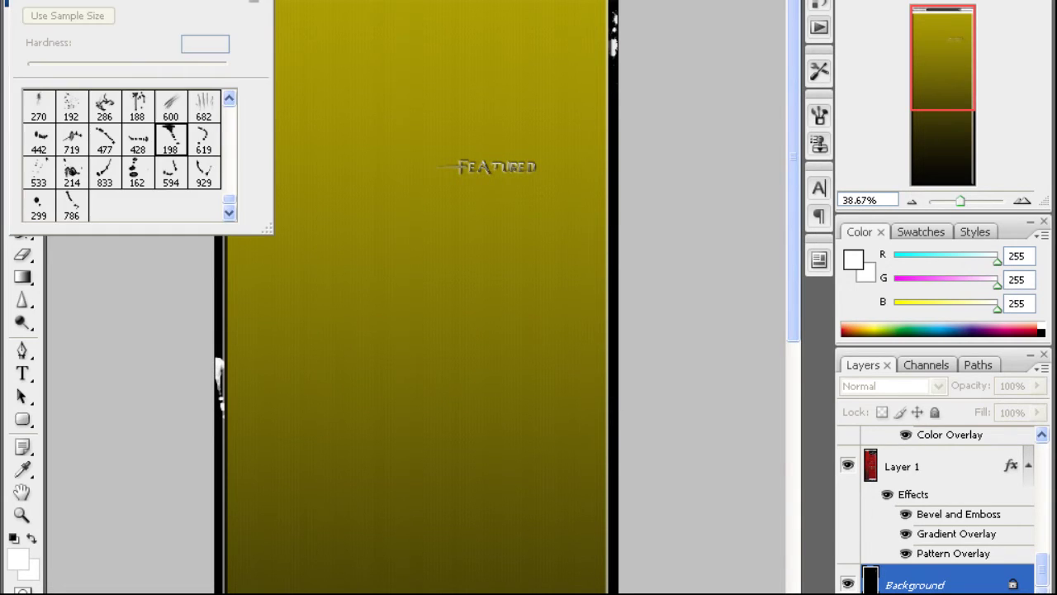
{"action": "scroll", "coordinate": [154, 161], "scroll_direction": "up", "scroll_amount": 3}
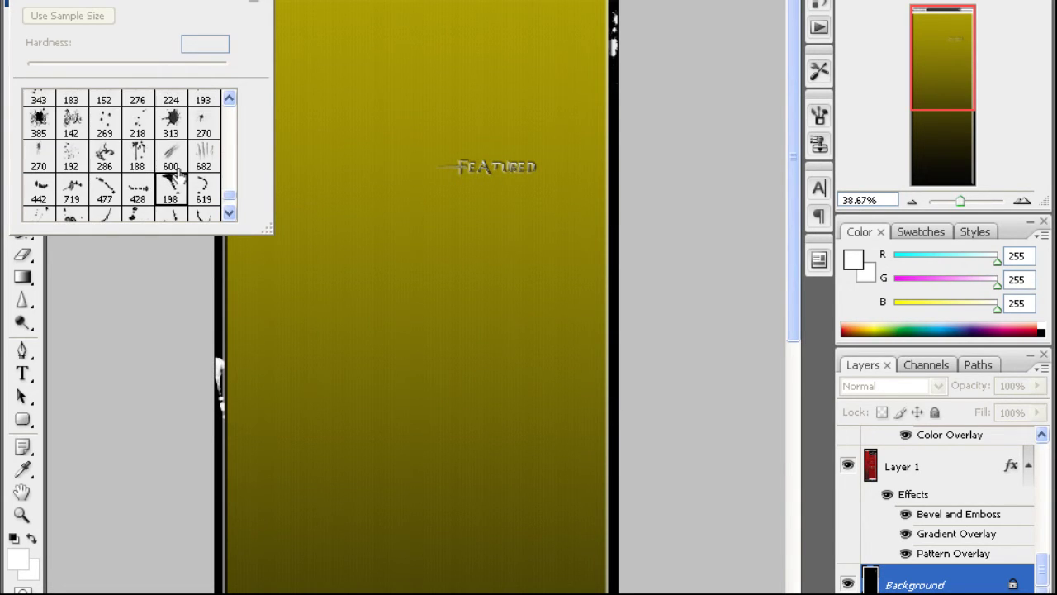
{"action": "left_click", "coordinate": [171, 155]}
{"action": "key", "text": "Return"}
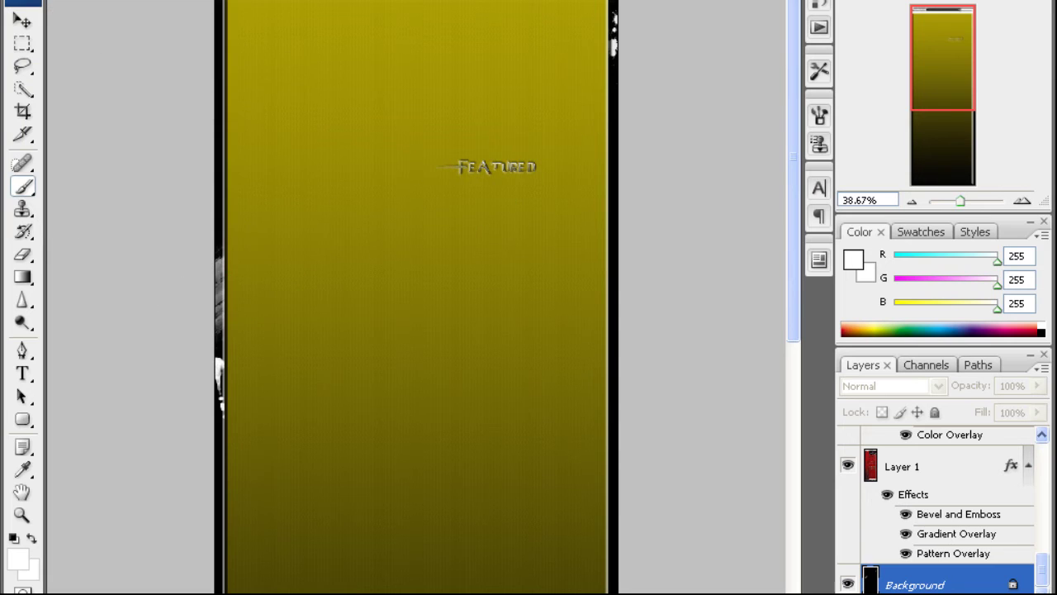
{"action": "key", "text": "Return"}
{"action": "scroll", "coordinate": [124, 156], "scroll_direction": "up", "scroll_amount": 1}
{"action": "left_click", "coordinate": [104, 189]}
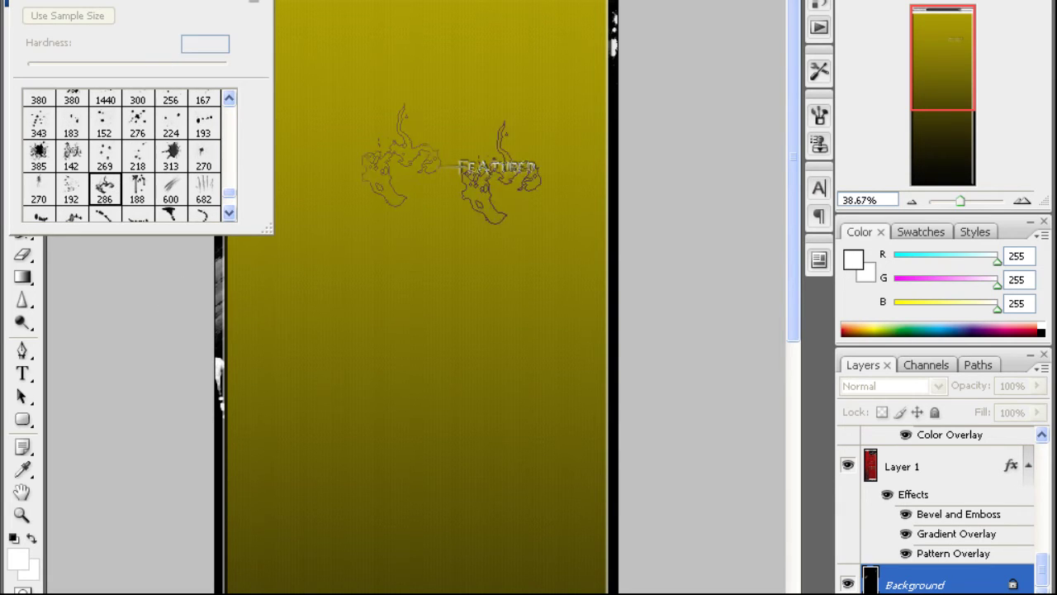
{"action": "key", "text": "Return"}
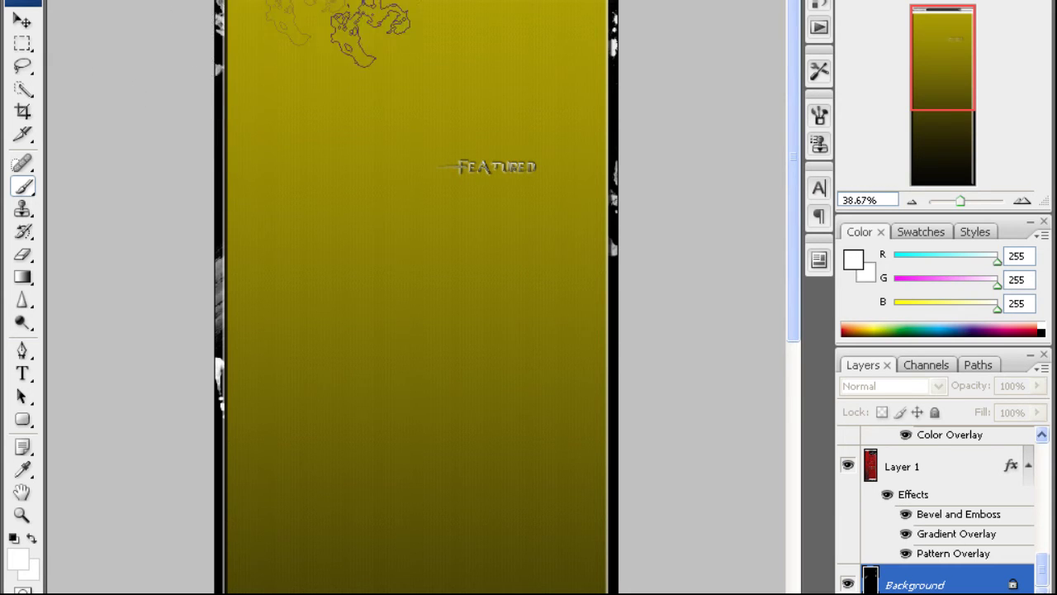
Step: Stamp the 773 px city skyline brush in white at the lower end of both side margins
{"action": "scroll", "coordinate": [364, 33], "scroll_direction": "down", "scroll_amount": 10}
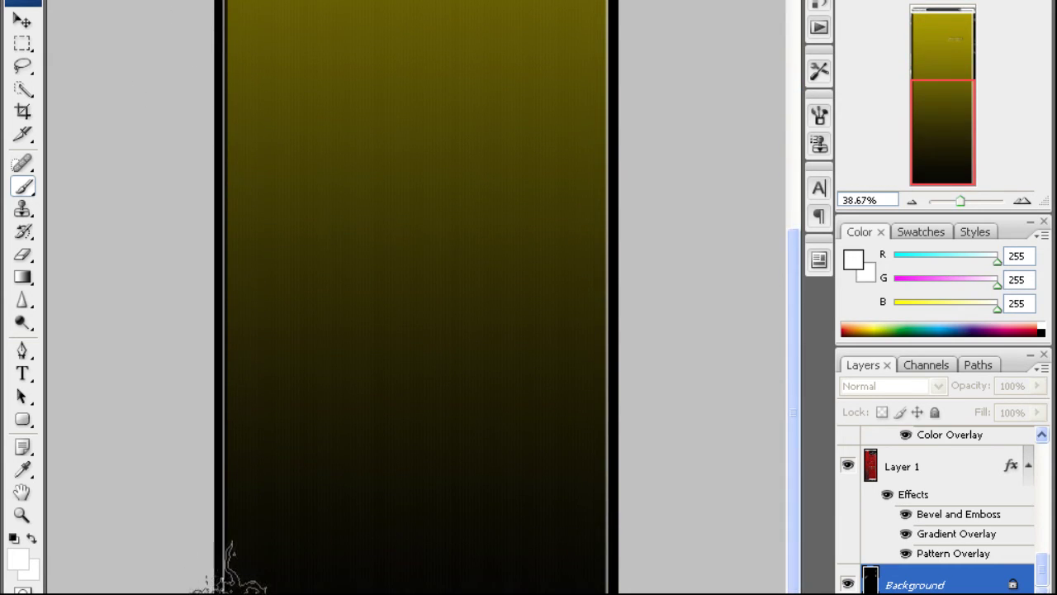
{"action": "left_click", "coordinate": [81, 1]}
{"action": "scroll", "coordinate": [102, 198], "scroll_direction": "up", "scroll_amount": 6}
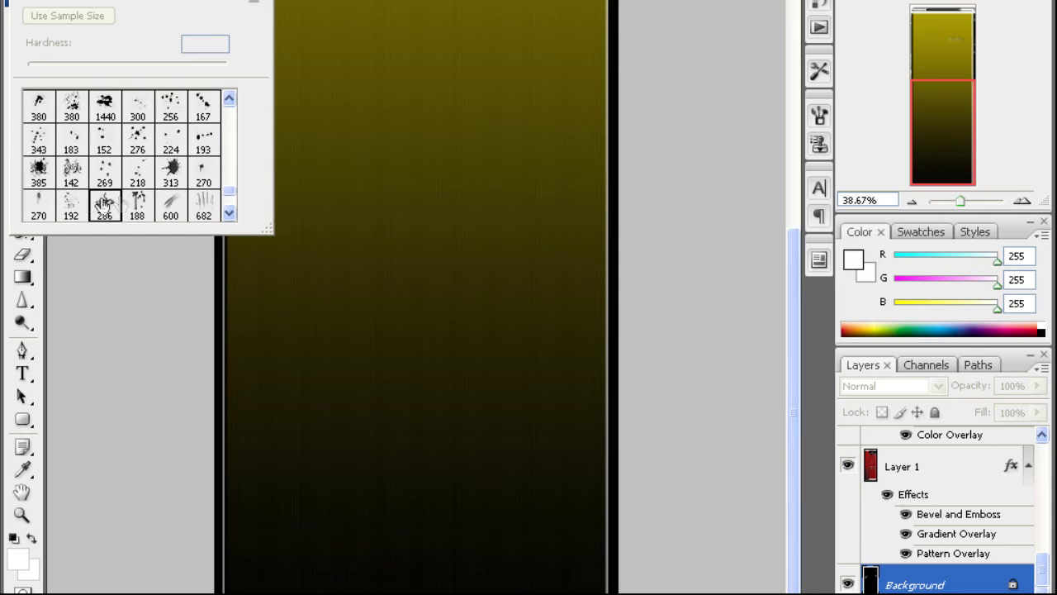
{"action": "scroll", "coordinate": [66, 198], "scroll_direction": "up", "scroll_amount": 1}
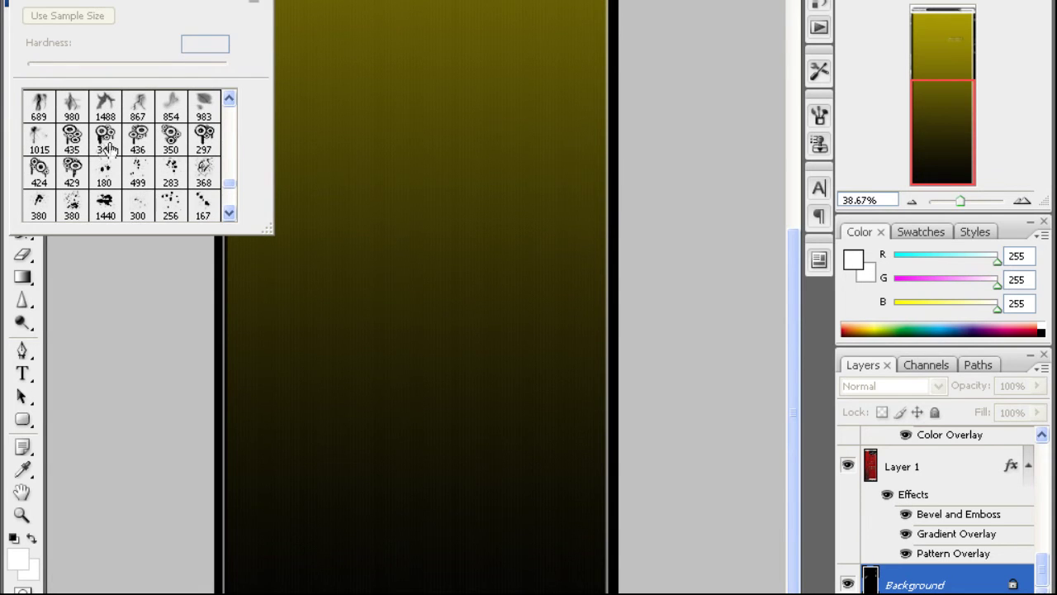
{"action": "scroll", "coordinate": [110, 149], "scroll_direction": "up", "scroll_amount": 10}
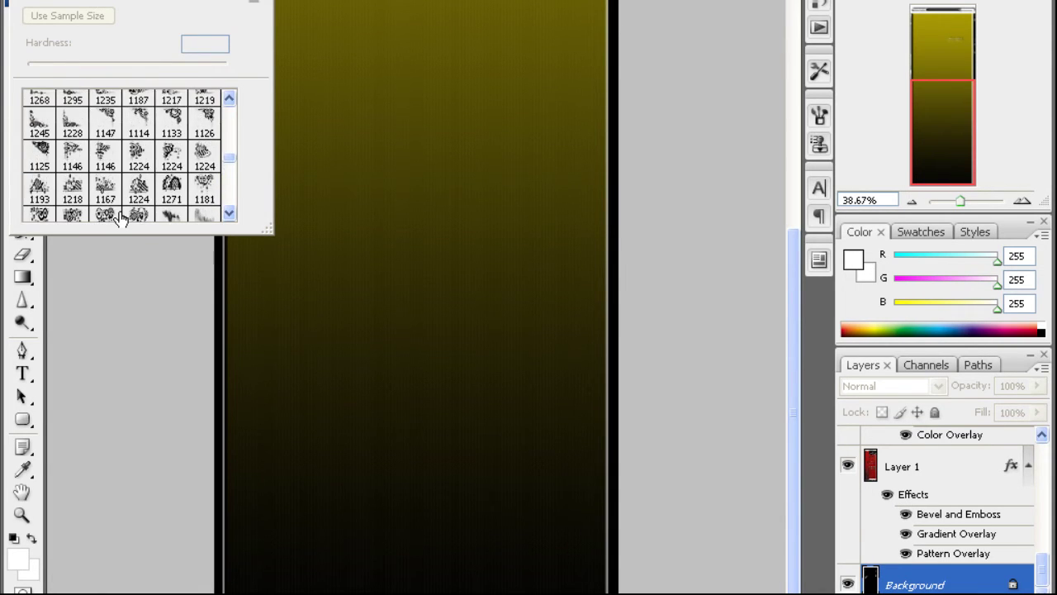
{"action": "scroll", "coordinate": [120, 216], "scroll_direction": "up", "scroll_amount": 6}
{"action": "left_click", "coordinate": [149, 179]}
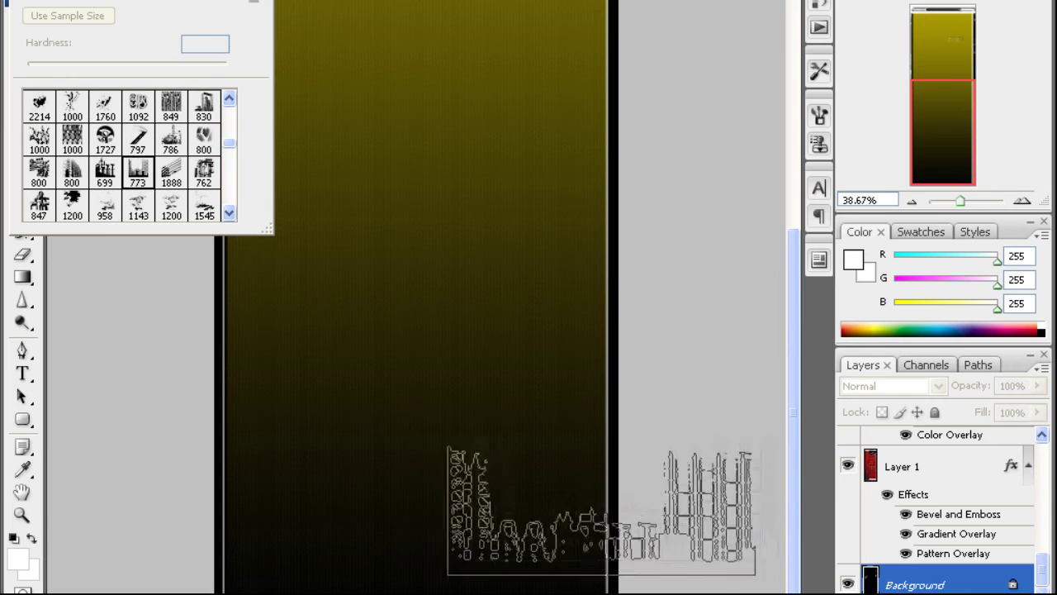
{"action": "left_click", "coordinate": [472, 564]}
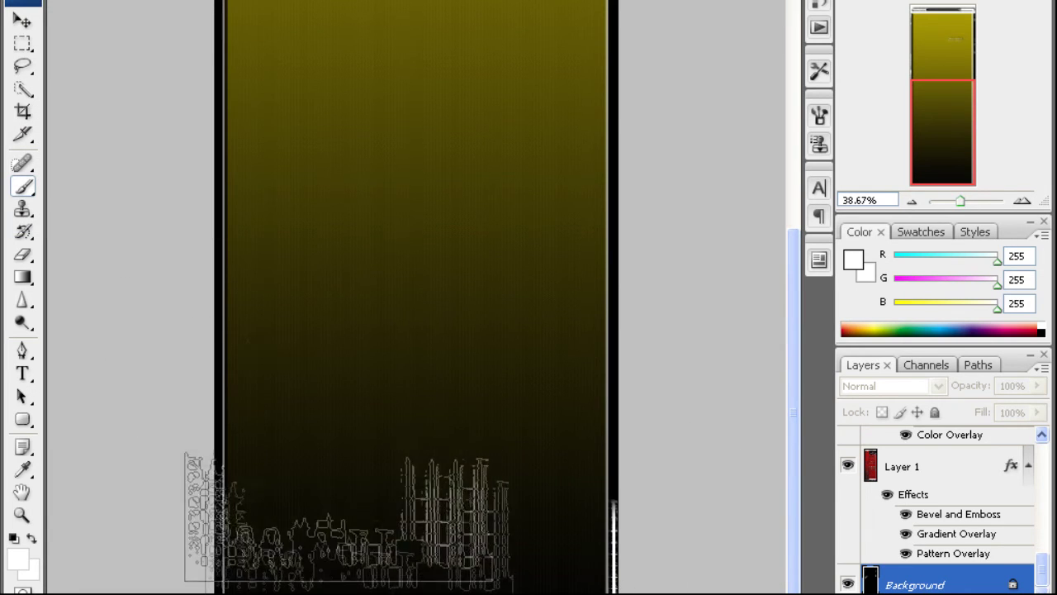
{"action": "left_click", "coordinate": [359, 547]}
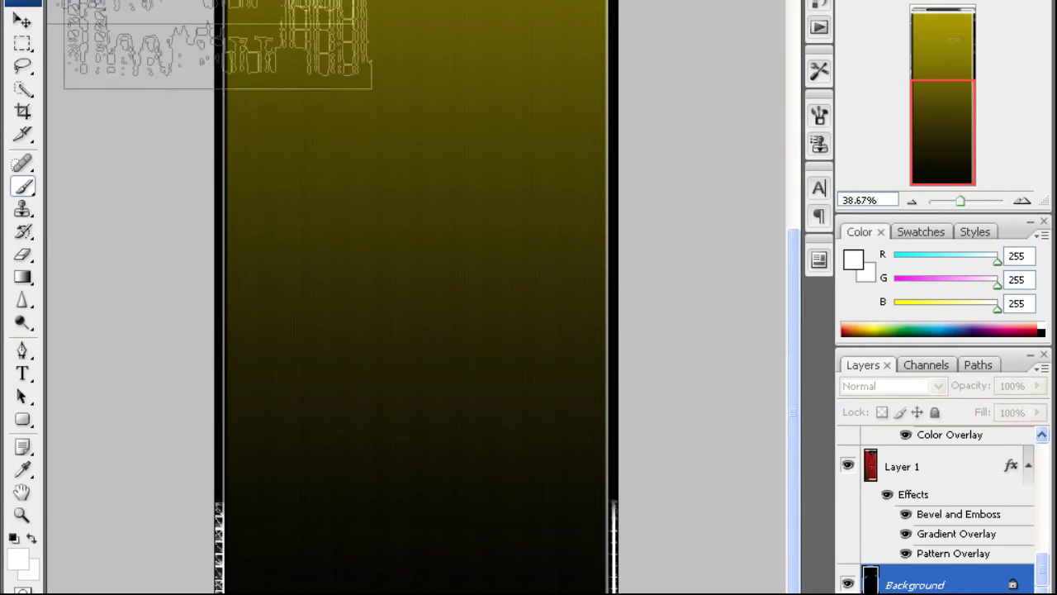
Step: Try ornamental brushes for the lower side margins, including the 1146 px swirl, and choose the 1245 px corner ornament brush
{"action": "left_click", "coordinate": [93, 1]}
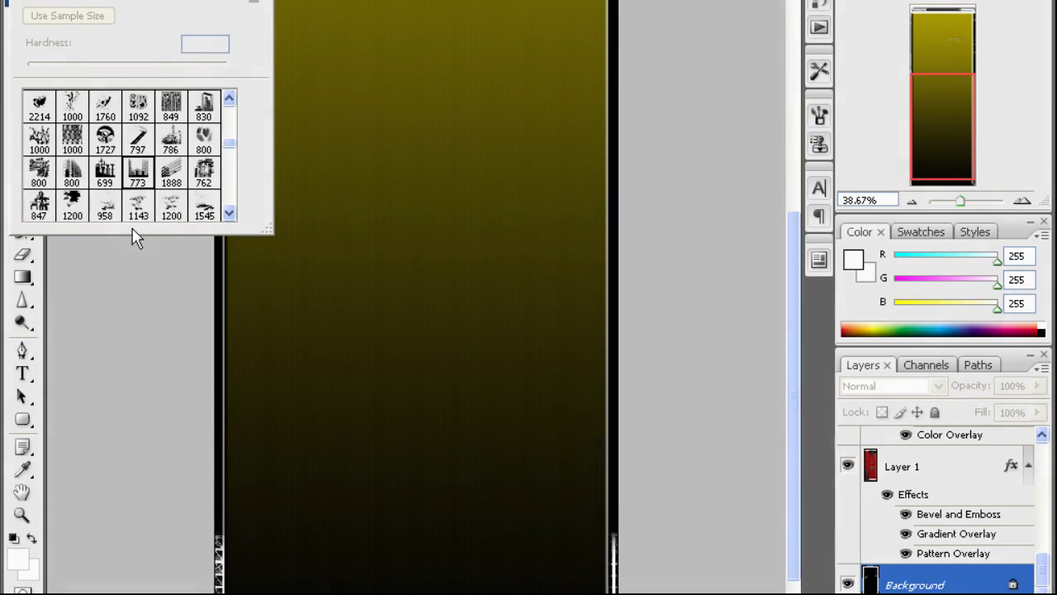
{"action": "scroll", "coordinate": [122, 206], "scroll_direction": "down", "scroll_amount": 1}
{"action": "left_click", "coordinate": [106, 143]}
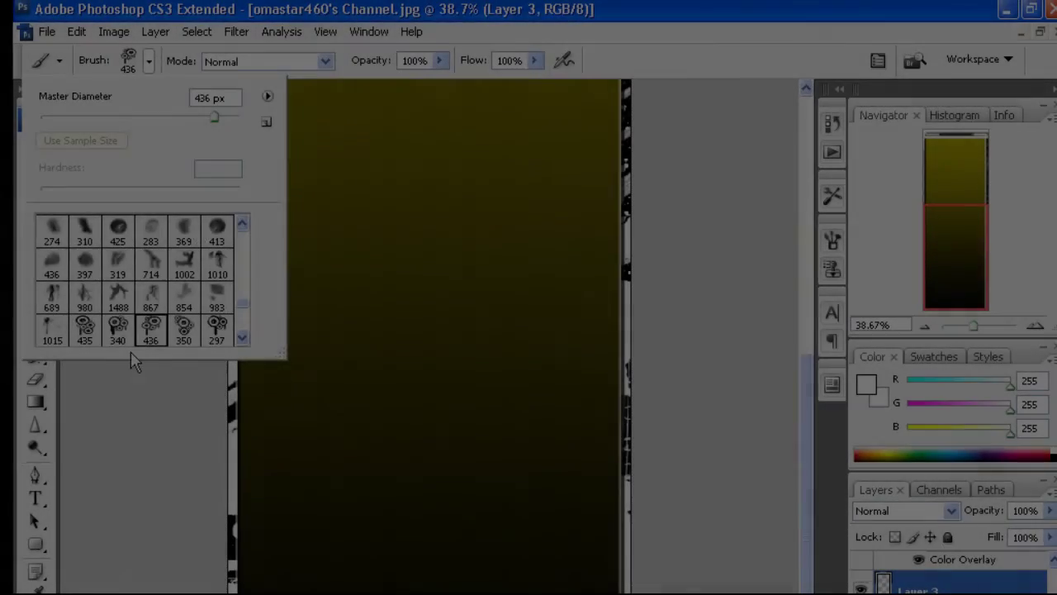
{"action": "scroll", "coordinate": [136, 295], "scroll_direction": "down", "scroll_amount": 1}
{"action": "scroll", "coordinate": [145, 293], "scroll_direction": "up", "scroll_amount": 10}
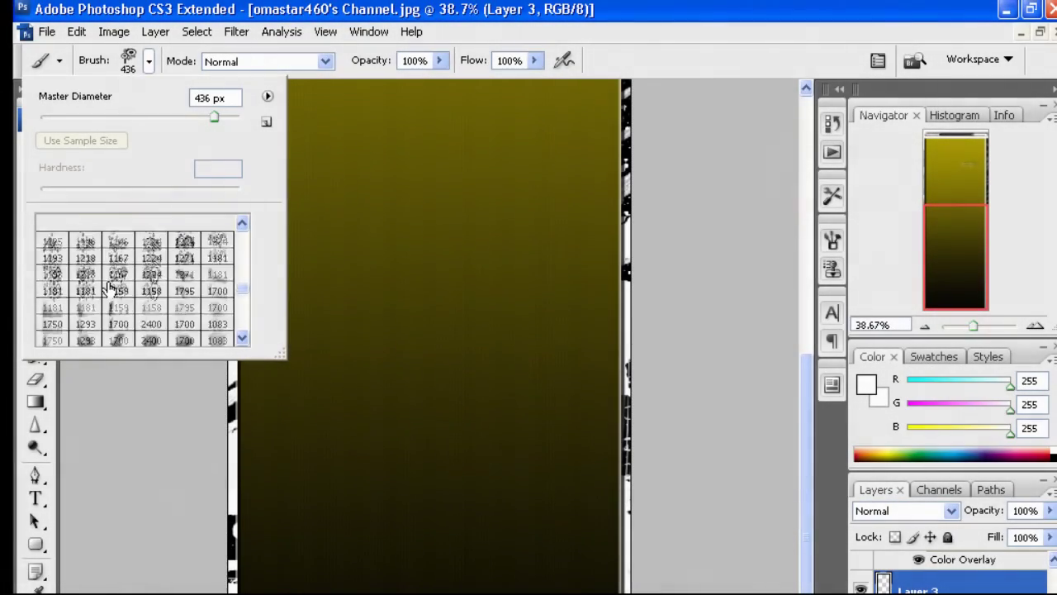
{"action": "scroll", "coordinate": [107, 288], "scroll_direction": "down", "scroll_amount": 2}
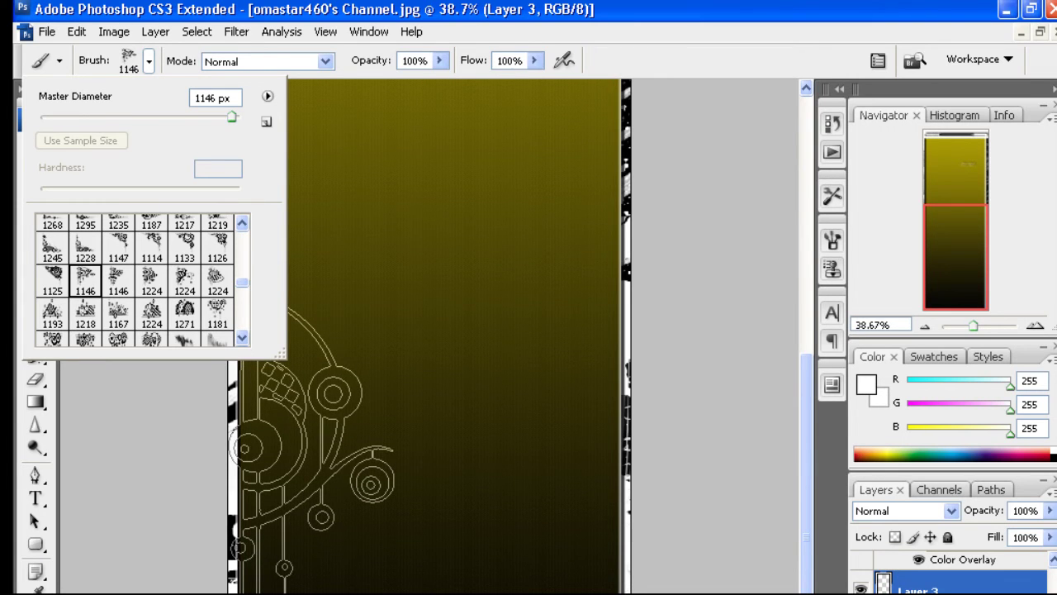
{"action": "scroll", "coordinate": [140, 281], "scroll_direction": "up", "scroll_amount": 2}
{"action": "left_click", "coordinate": [52, 296]}
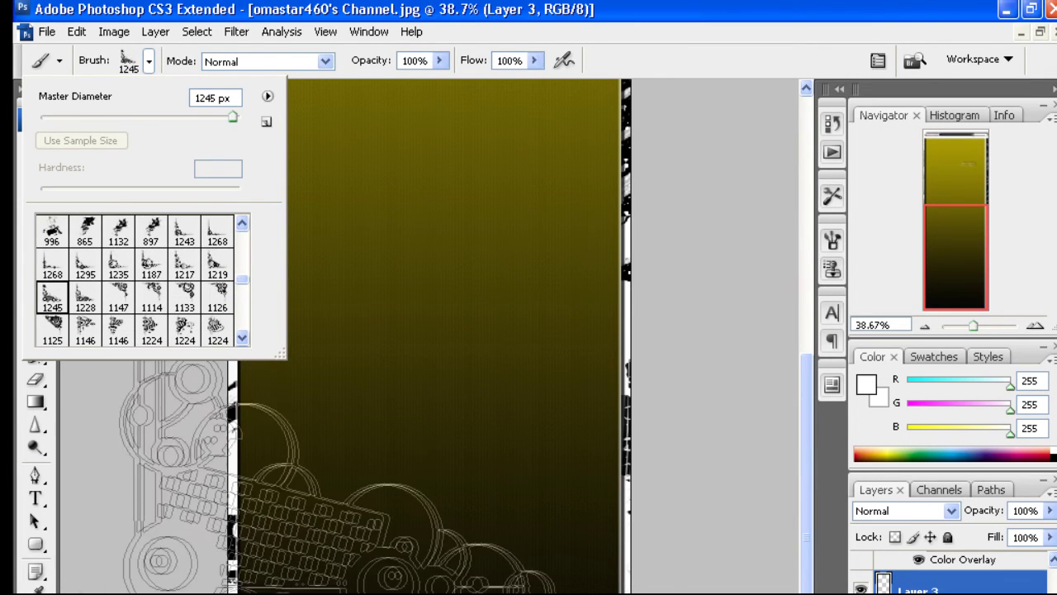